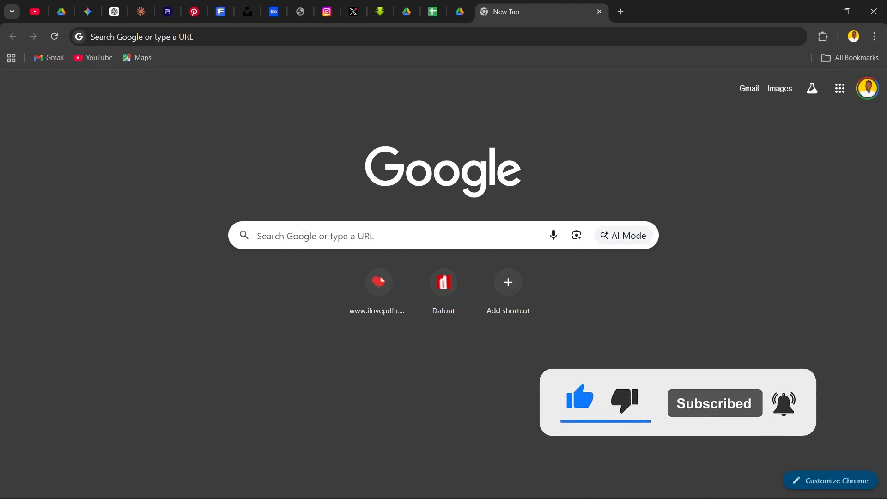
Open the linktr.ee website and start the free account sign-up
{"action": "left_click", "coordinate": [277, 236]}
{"action": "left_click", "coordinate": [275, 263]}
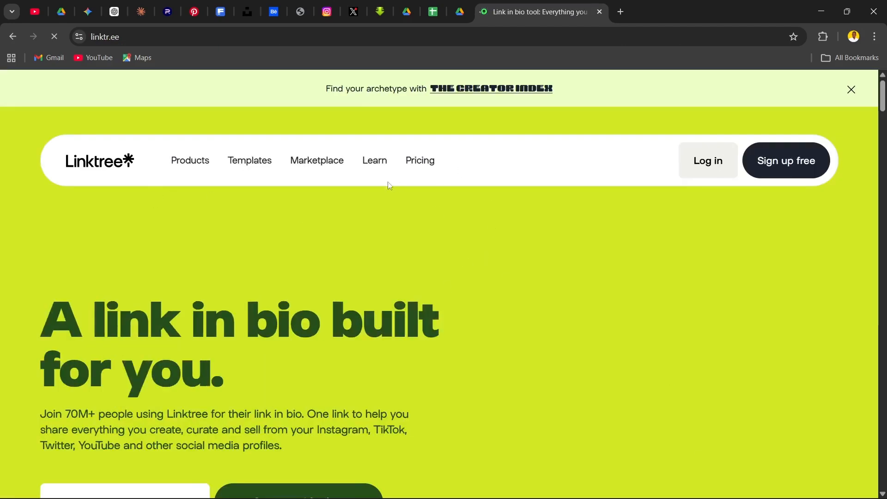
{"action": "scroll", "coordinate": [282, 256], "scroll_direction": "down", "scroll_amount": 5}
{"action": "scroll", "coordinate": [295, 265], "scroll_direction": "up", "scroll_amount": 5}
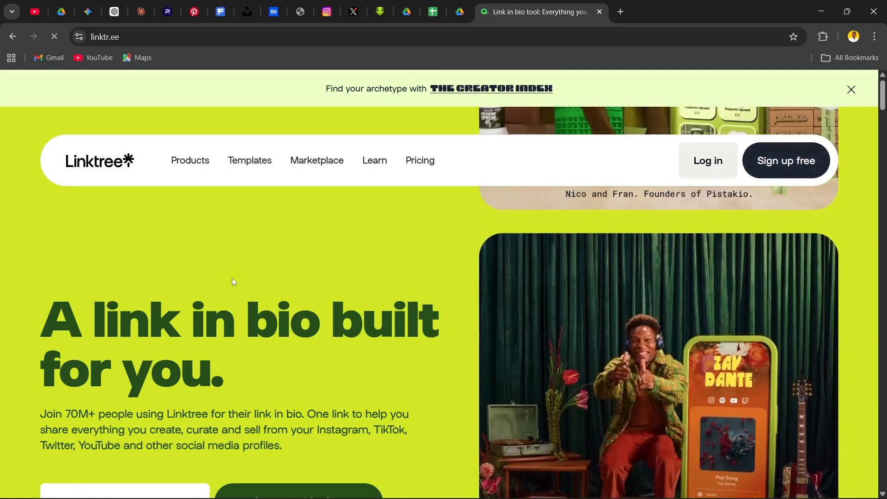
{"action": "left_click", "coordinate": [803, 169]}
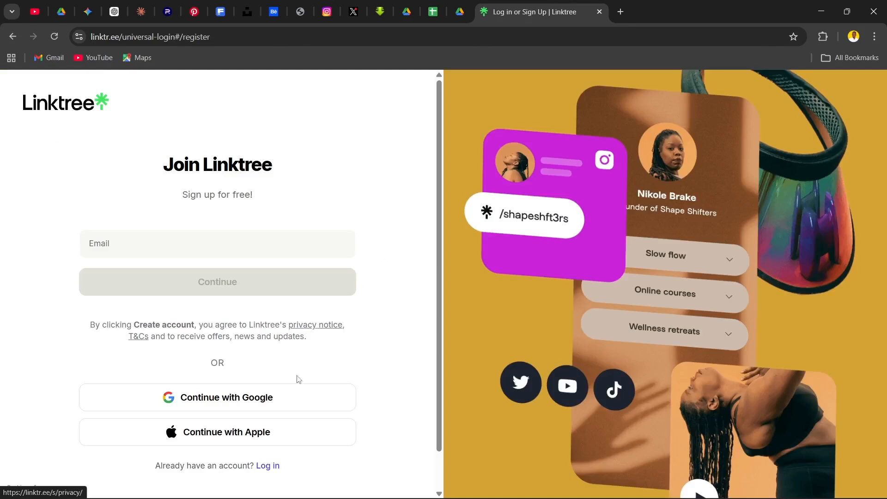
Sign up for Linktree with the second listed Google account and allow access to its profile information
{"action": "scroll", "coordinate": [275, 428], "scroll_direction": "down", "scroll_amount": 1}
{"action": "scroll", "coordinate": [268, 420], "scroll_direction": "up", "scroll_amount": 1}
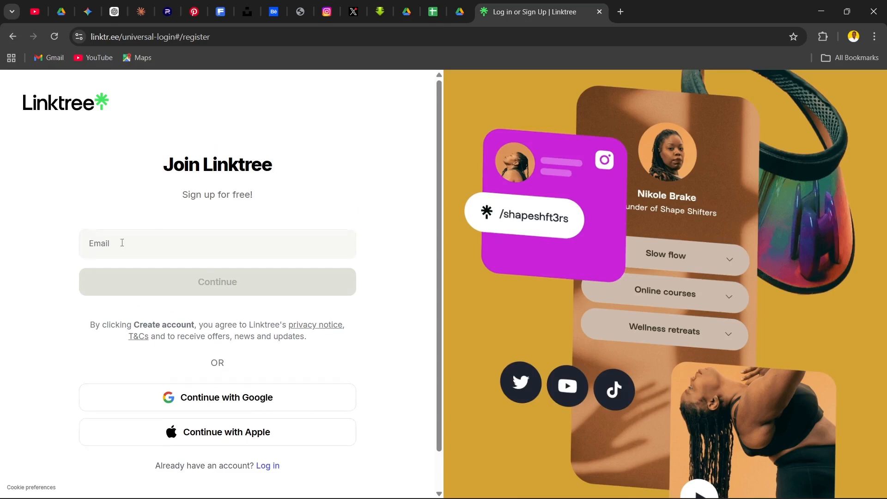
{"action": "left_click", "coordinate": [244, 400]}
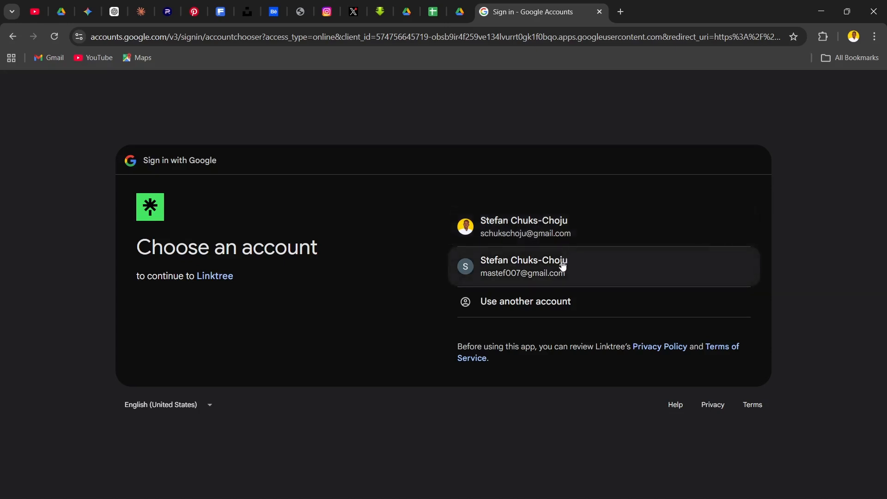
{"action": "left_click", "coordinate": [525, 267]}
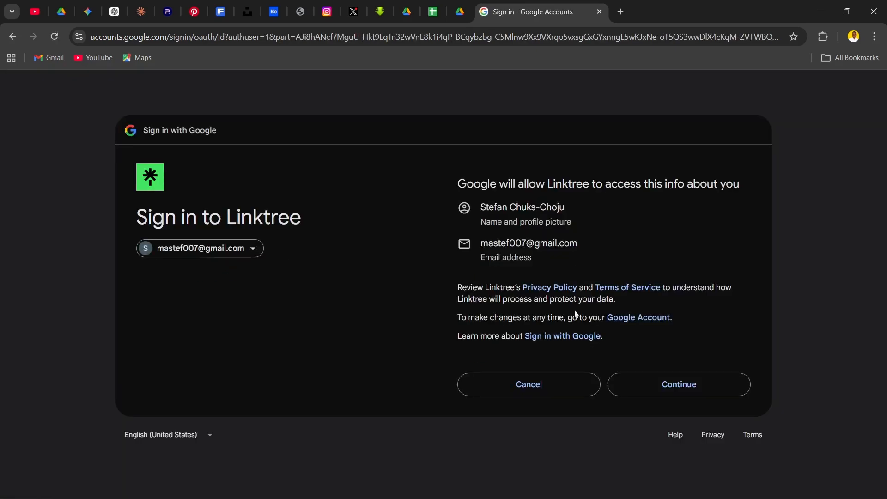
{"action": "left_click", "coordinate": [654, 384]}
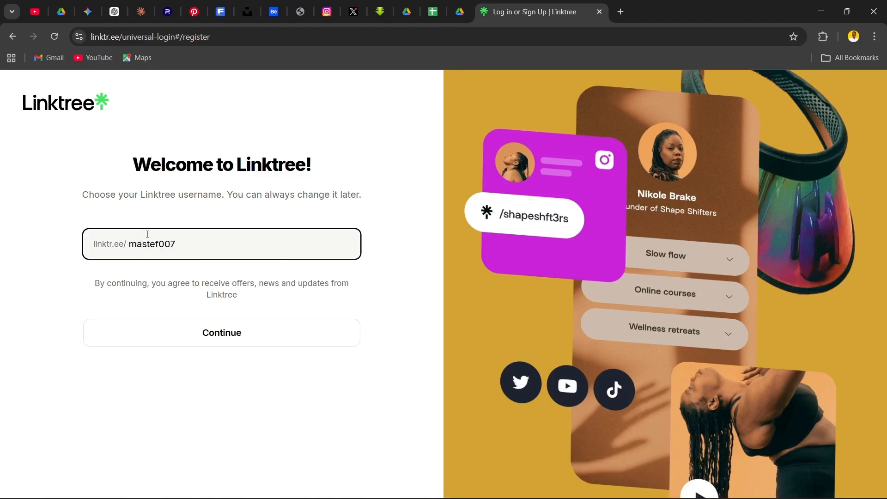
Accept the suggested Linktree username and continue the registration
{"action": "left_click_drag", "start_coordinate": [150, 241], "coordinate": [196, 241]}
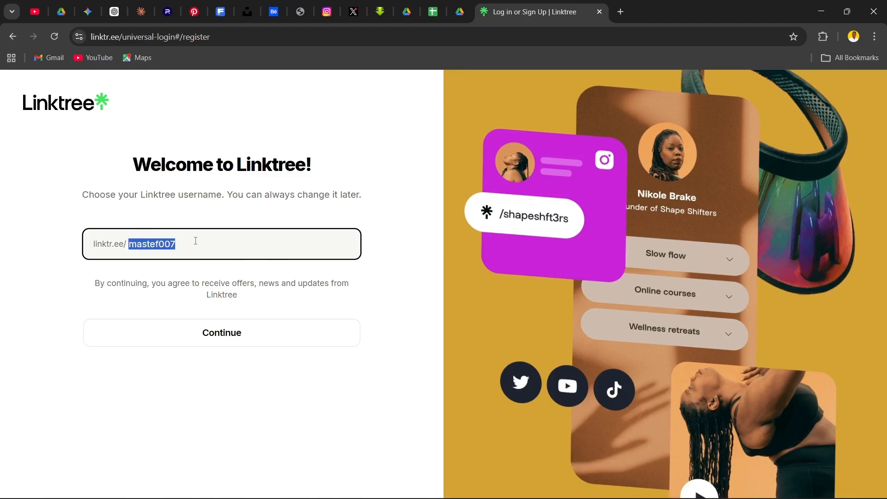
{"action": "left_click", "coordinate": [183, 245]}
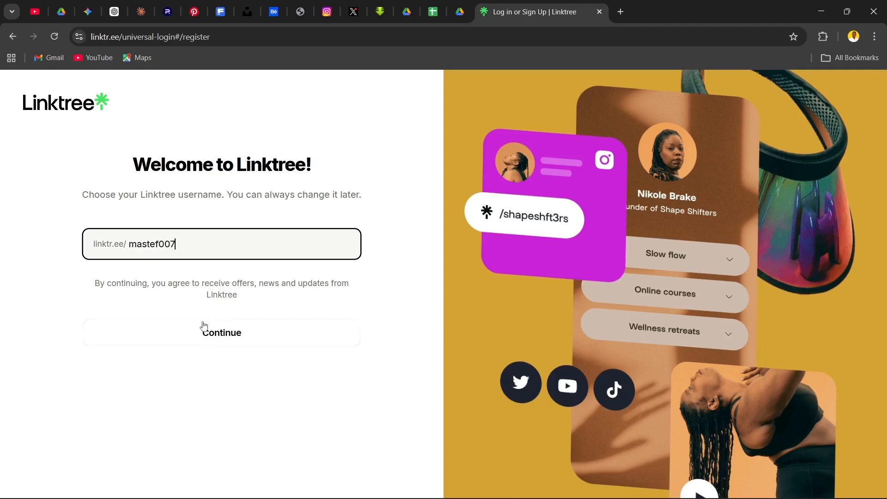
{"action": "left_click", "coordinate": [215, 334]}
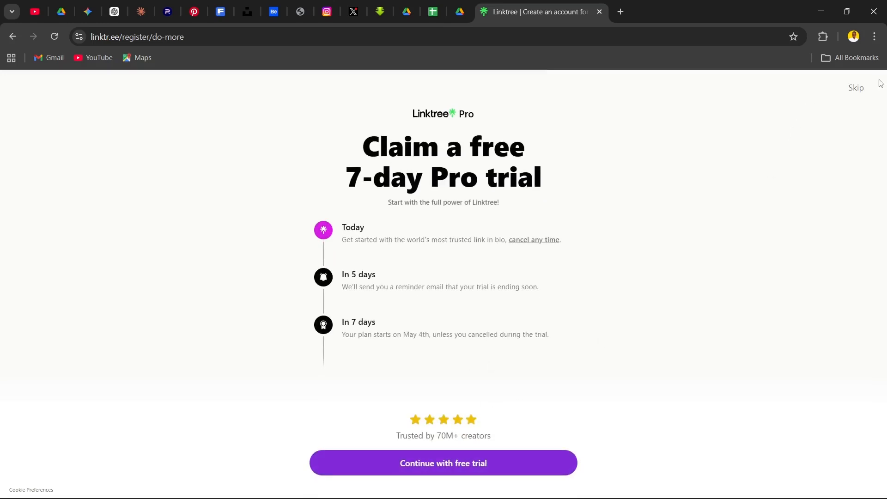
Skip the 7-day Pro trial offer and choose the Free plan
{"action": "left_click", "coordinate": [855, 89]}
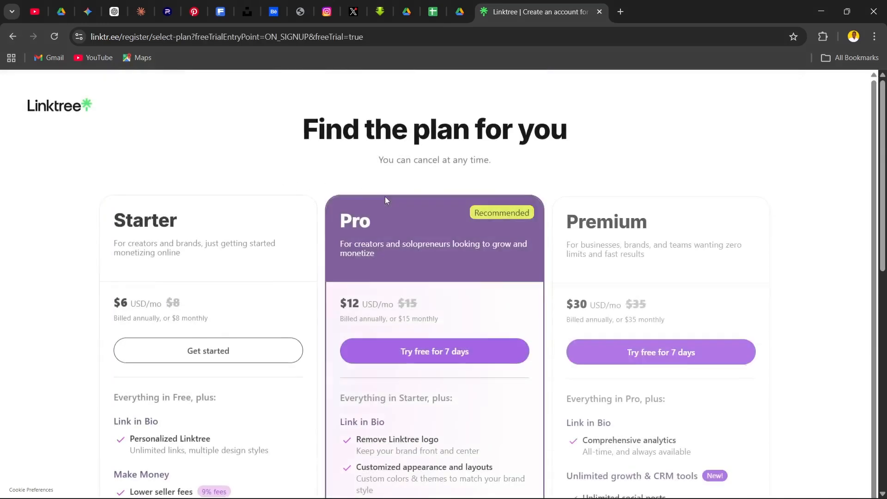
{"action": "scroll", "coordinate": [388, 207], "scroll_direction": "down", "scroll_amount": 10}
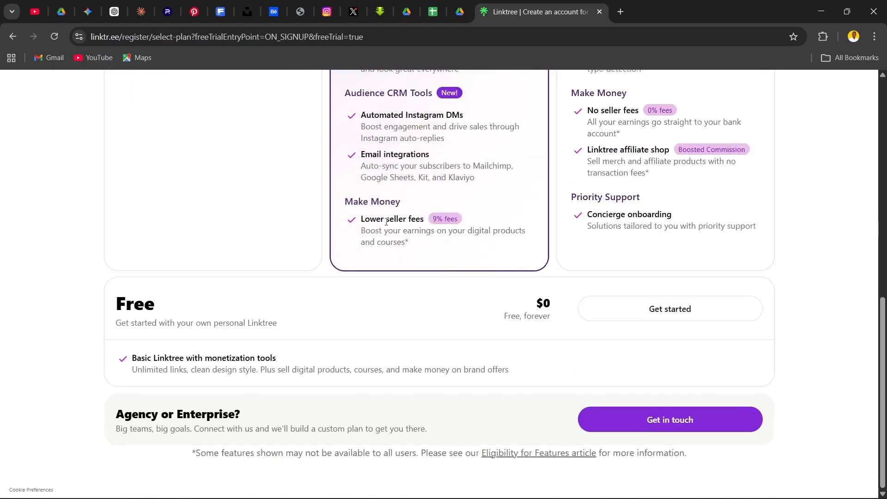
{"action": "scroll", "coordinate": [189, 204], "scroll_direction": "up", "scroll_amount": 8}
{"action": "scroll", "coordinate": [182, 206], "scroll_direction": "down", "scroll_amount": 8}
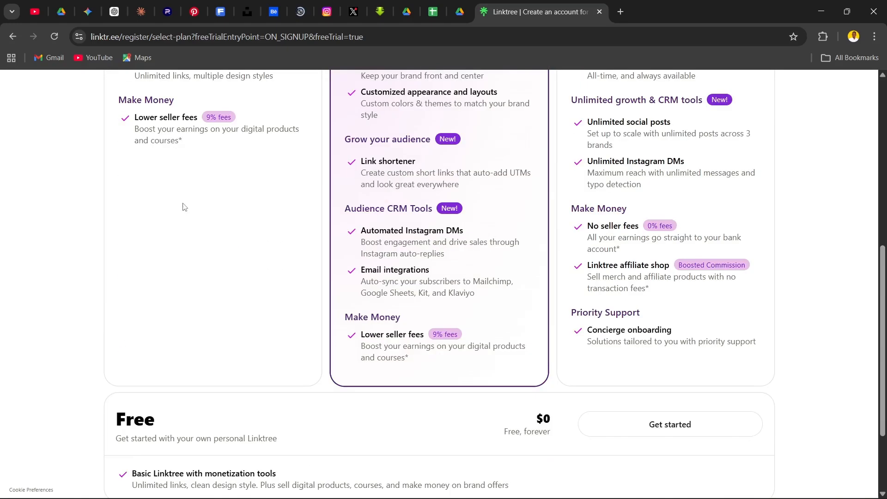
{"action": "left_click", "coordinate": [657, 314]}
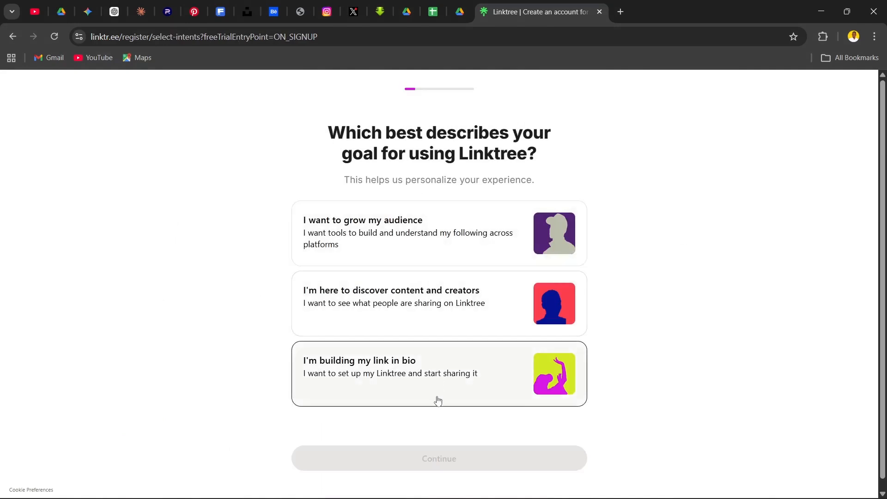
Set the goal for using Linktree to "I'm building my link in bio" and continue
{"action": "left_click", "coordinate": [426, 383]}
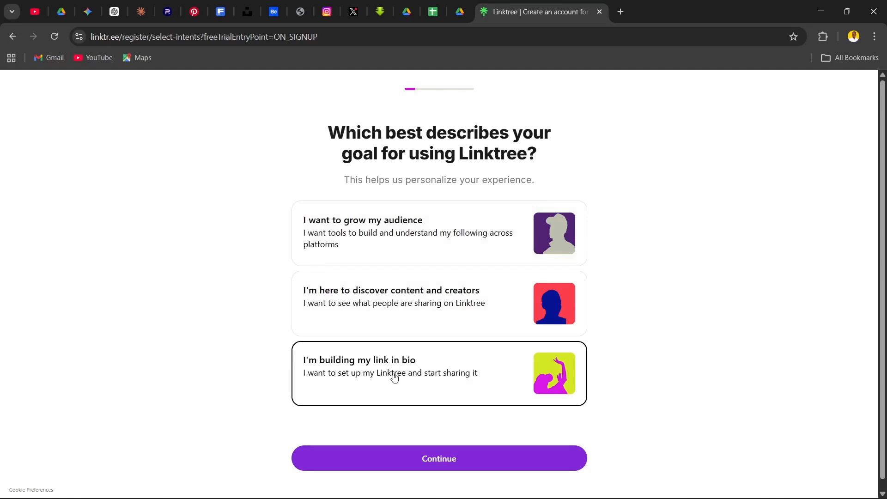
{"action": "left_click", "coordinate": [434, 459]}
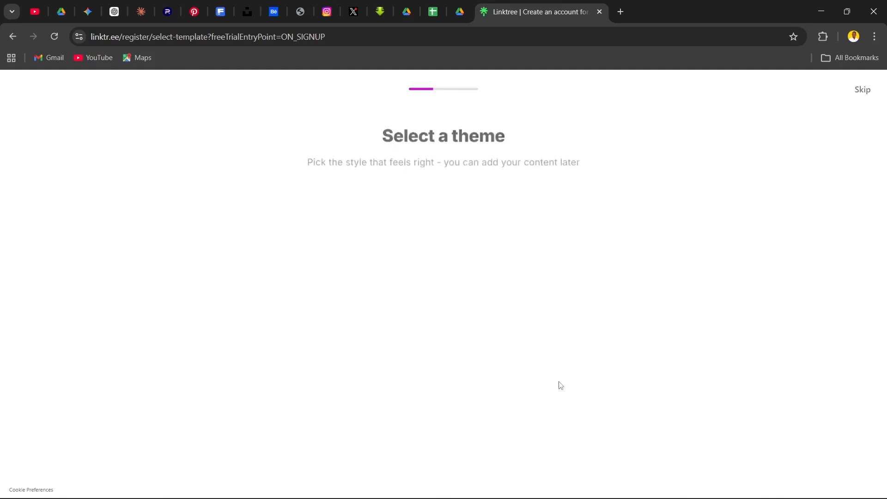
Choose the pale beige theme with white, black-outlined rounded link bars and start with that template
{"action": "scroll", "coordinate": [424, 398], "scroll_direction": "down", "scroll_amount": 2}
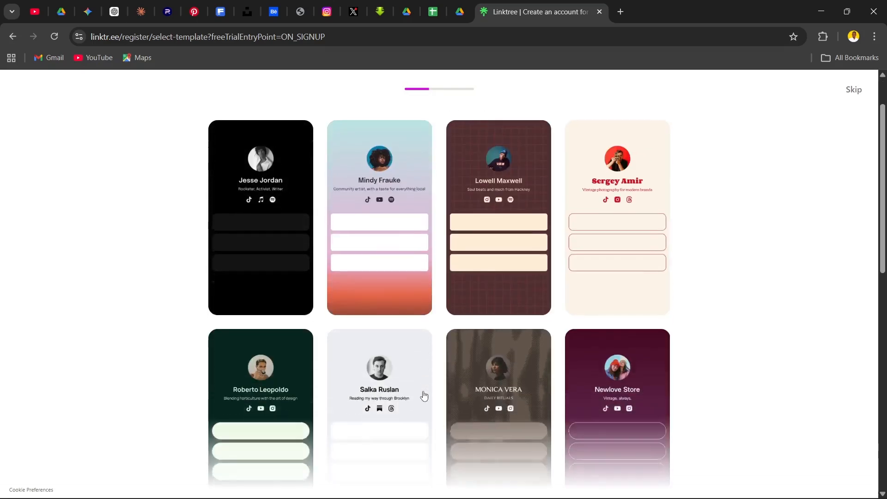
{"action": "scroll", "coordinate": [425, 399], "scroll_direction": "up", "scroll_amount": 2}
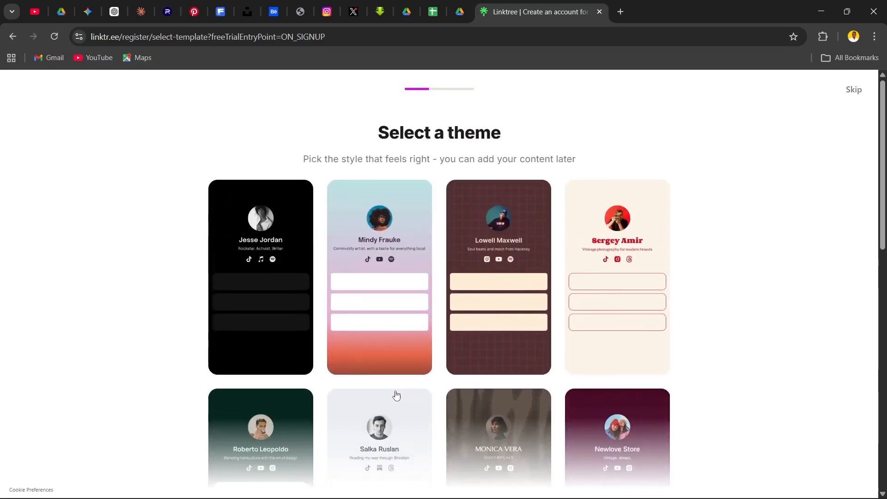
{"action": "scroll", "coordinate": [531, 404], "scroll_direction": "down", "scroll_amount": 6}
{"action": "scroll", "coordinate": [532, 404], "scroll_direction": "down", "scroll_amount": 3}
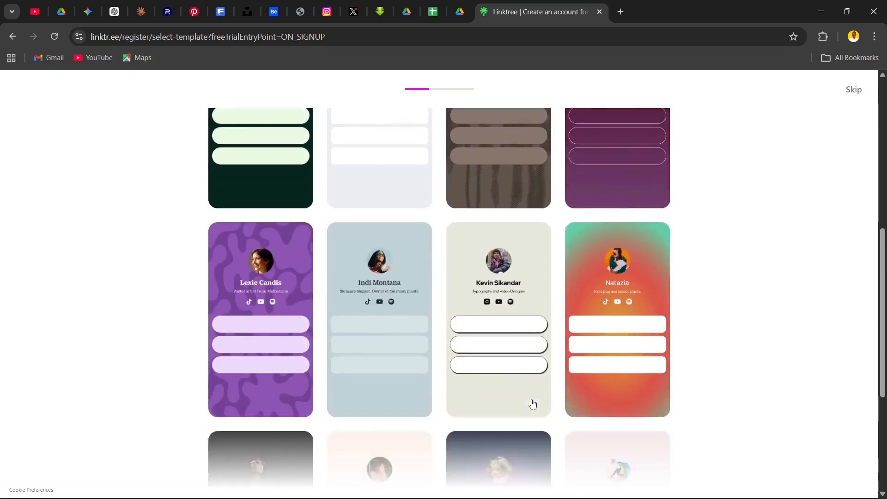
{"action": "scroll", "coordinate": [191, 348], "scroll_direction": "down", "scroll_amount": 1}
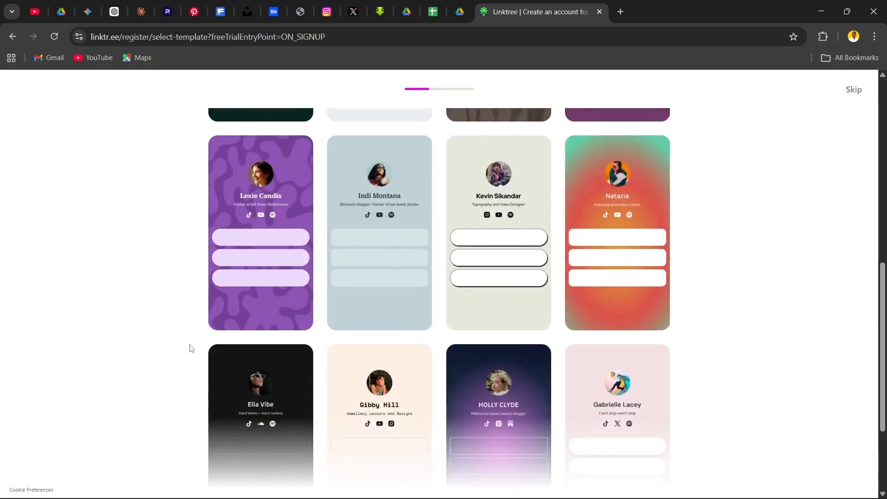
{"action": "left_click", "coordinate": [485, 243]}
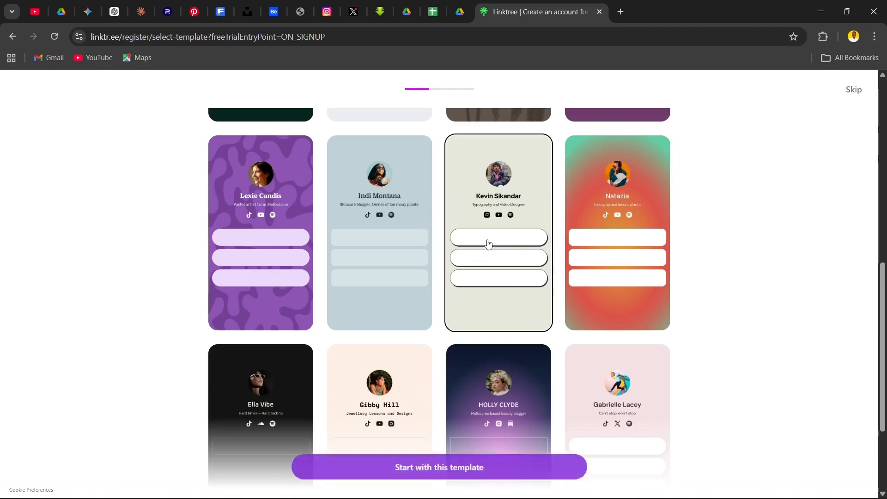
{"action": "left_click", "coordinate": [446, 461]}
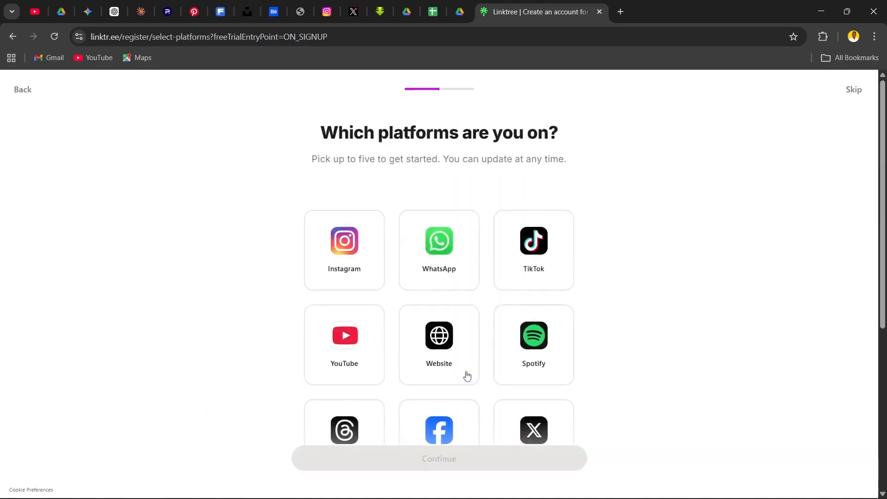
Select Instagram, WhatsApp, TikTok, YouTube and Website as platforms
{"action": "left_click", "coordinate": [354, 255]}
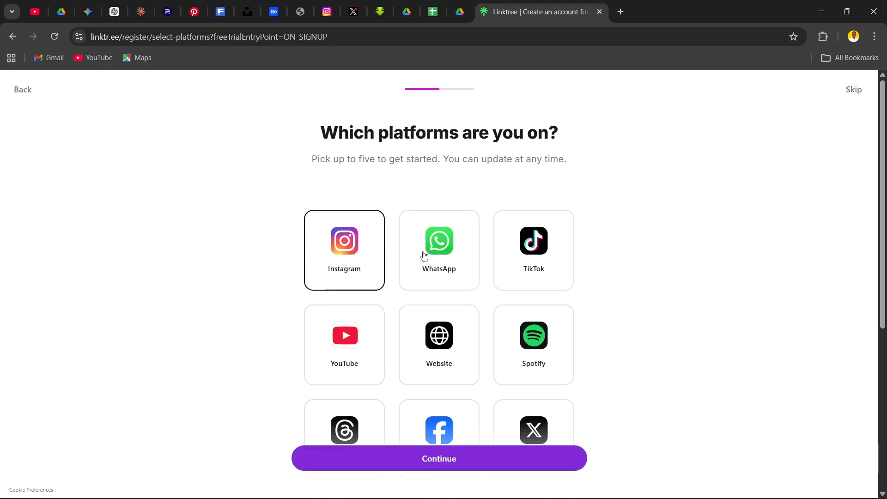
{"action": "left_click", "coordinate": [440, 255]}
{"action": "left_click", "coordinate": [523, 255]}
{"action": "left_click", "coordinate": [342, 319]}
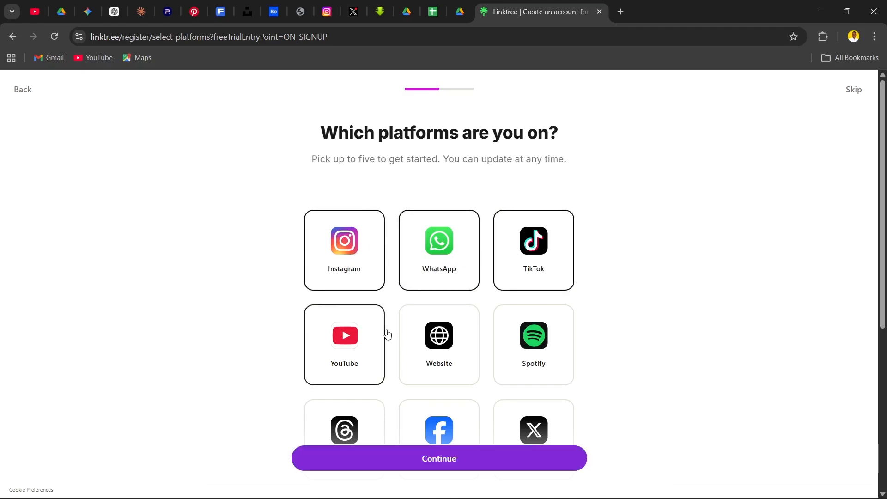
{"action": "scroll", "coordinate": [424, 281], "scroll_direction": "down", "scroll_amount": 1}
{"action": "left_click", "coordinate": [424, 280]}
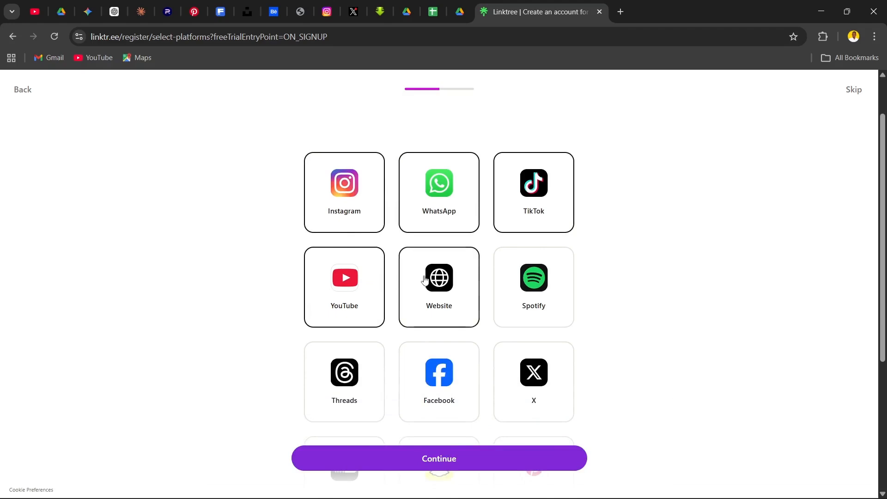
Add Spotify, Facebook, X, Snapchat and Pinterest to the selected platforms, leave Threads out, and continue to the links page
{"action": "scroll", "coordinate": [469, 279], "scroll_direction": "down", "scroll_amount": 2}
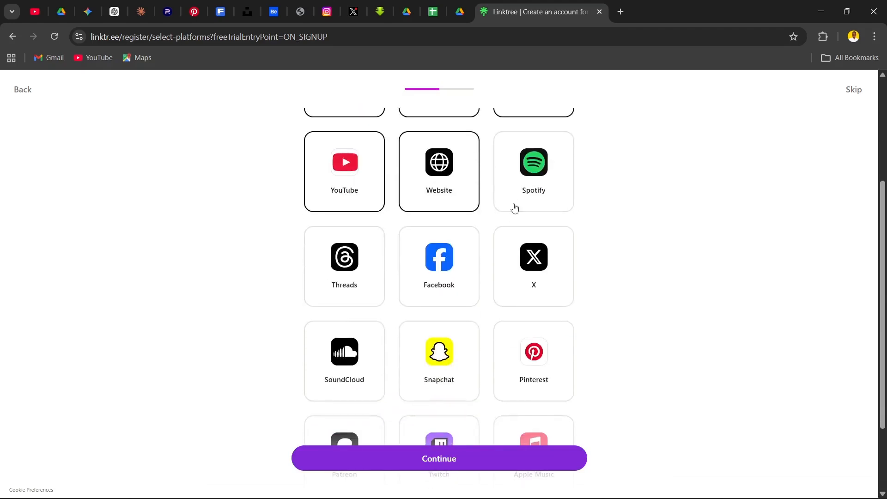
{"action": "left_click", "coordinate": [504, 199]}
{"action": "left_click", "coordinate": [345, 272]}
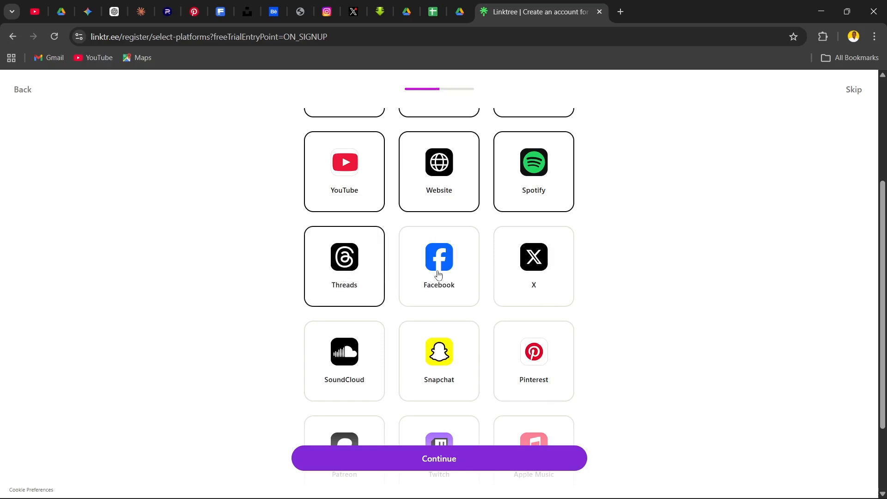
{"action": "left_click", "coordinate": [354, 275]}
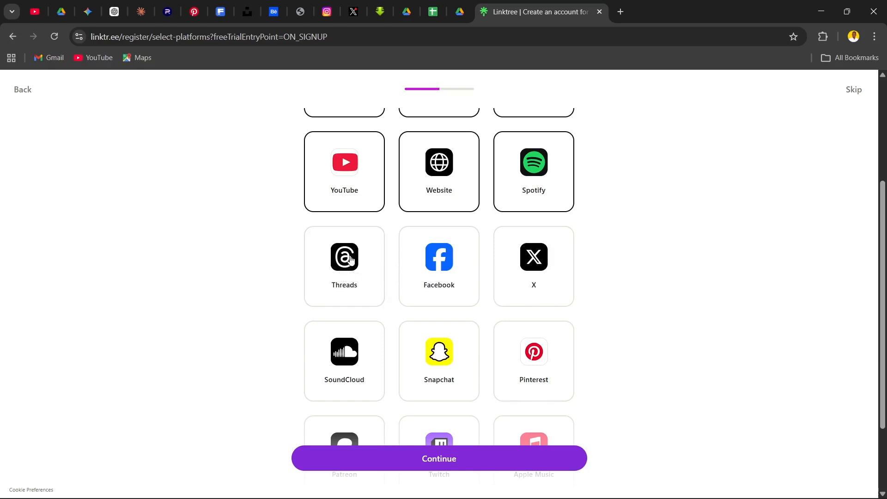
{"action": "left_click", "coordinate": [432, 269]}
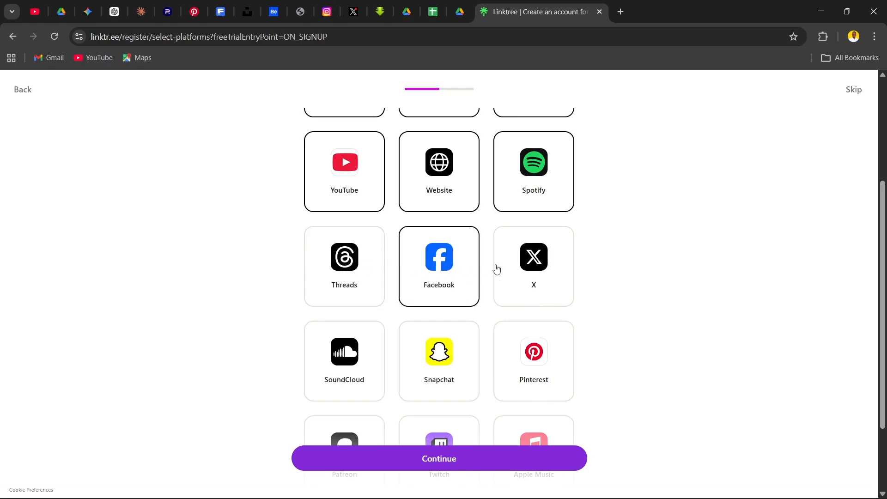
{"action": "left_click", "coordinate": [511, 272]}
{"action": "scroll", "coordinate": [392, 325], "scroll_direction": "down", "scroll_amount": 1}
{"action": "scroll", "coordinate": [392, 325], "scroll_direction": "down", "scroll_amount": 1}
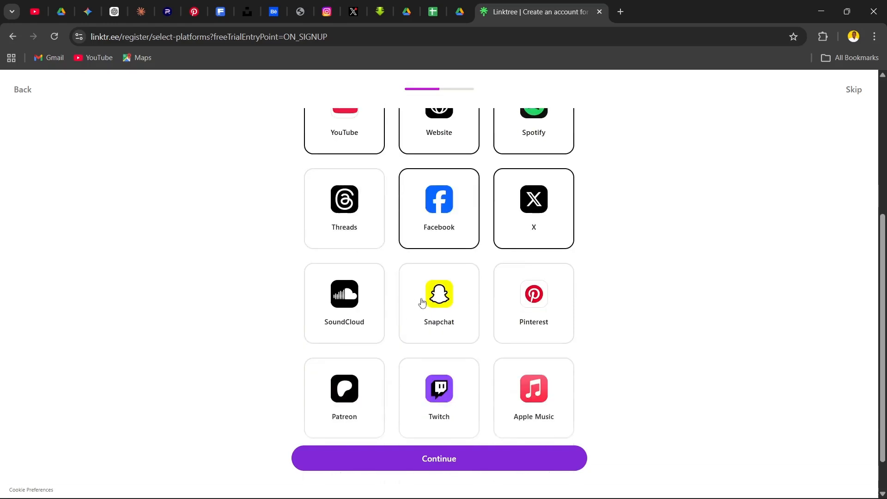
{"action": "left_click", "coordinate": [430, 301]}
{"action": "left_click", "coordinate": [515, 310]}
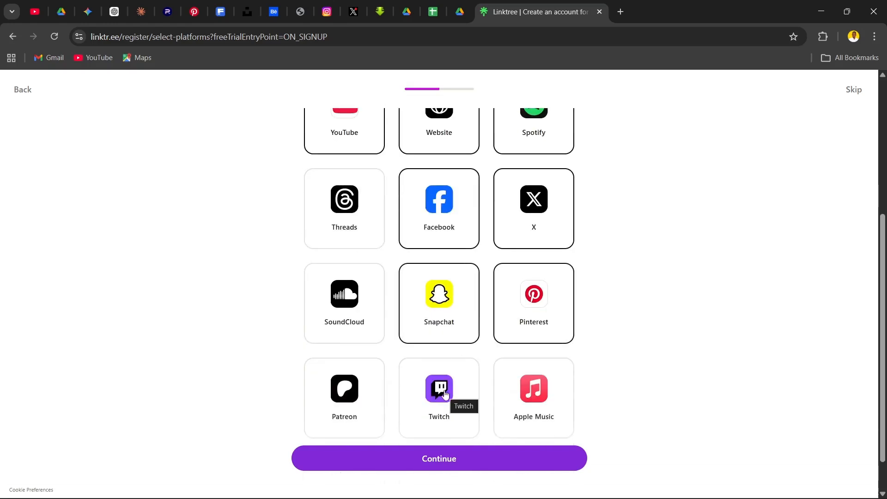
{"action": "scroll", "coordinate": [382, 333], "scroll_direction": "down", "scroll_amount": 1}
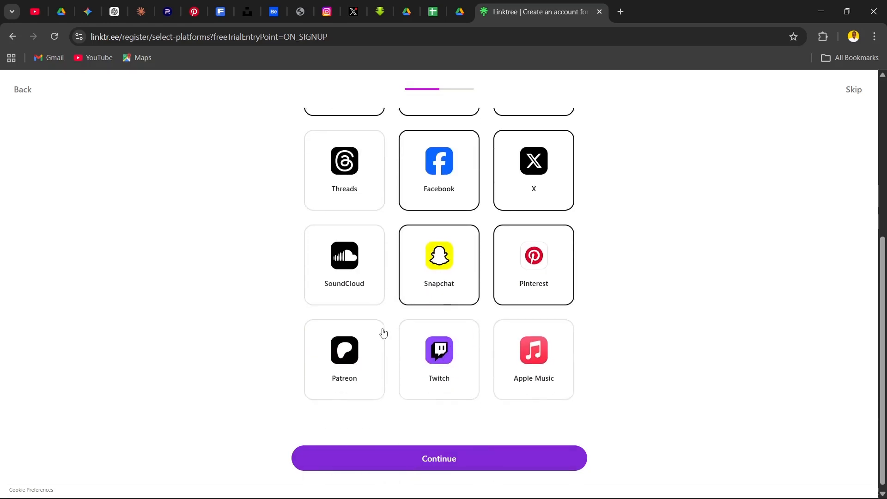
{"action": "left_click", "coordinate": [426, 459]}
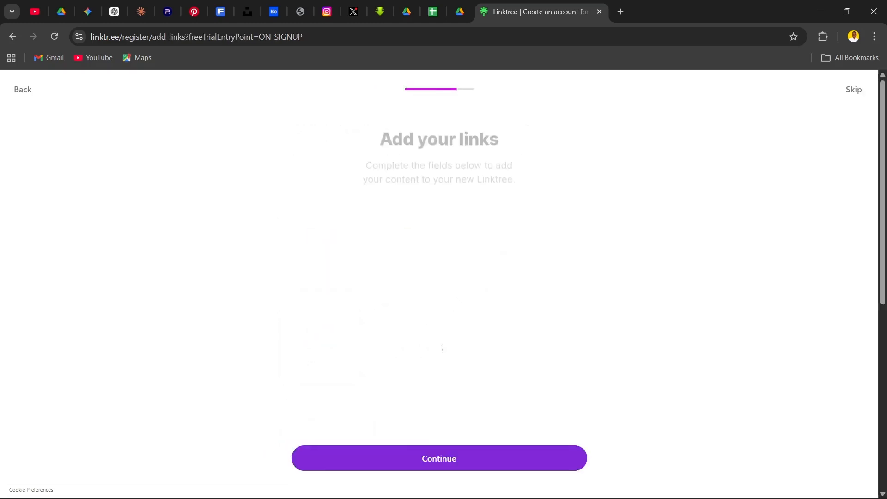
Fill in the Instagram, TikTok, YouTube and X usernames, WhatsApp phone number and Behance website URL, leave the other links empty, and continue
{"action": "scroll", "coordinate": [365, 314], "scroll_direction": "down", "scroll_amount": 6}
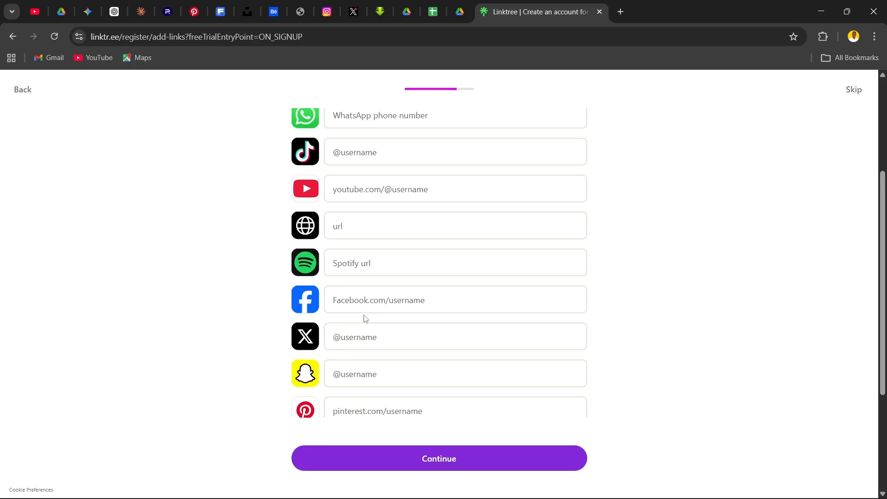
{"action": "scroll", "coordinate": [365, 393], "scroll_direction": "up", "scroll_amount": 6}
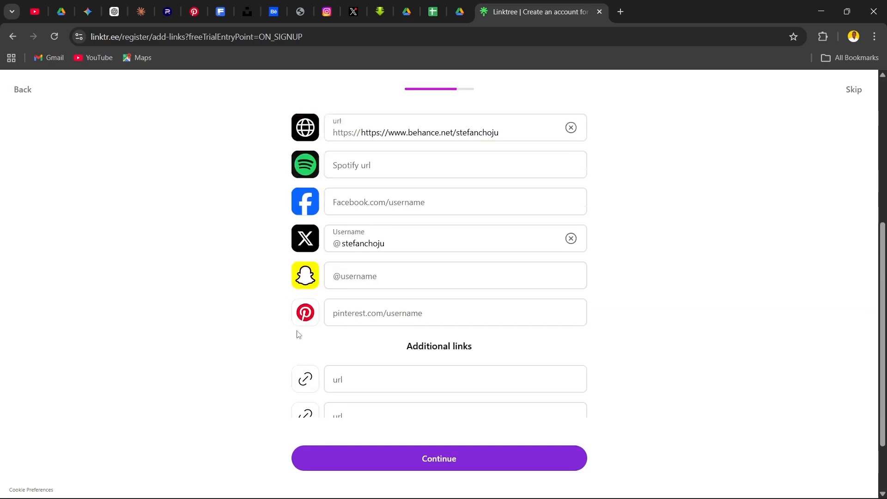
{"action": "scroll", "coordinate": [324, 326], "scroll_direction": "up", "scroll_amount": 5}
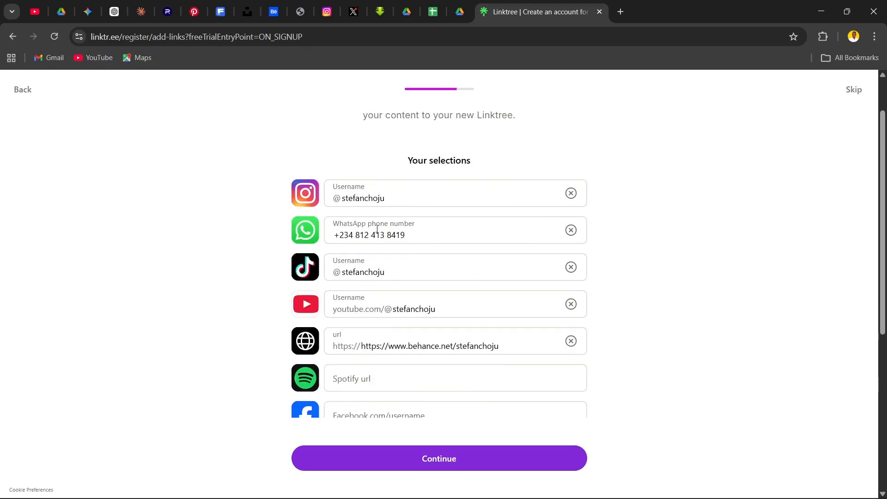
{"action": "left_click", "coordinate": [384, 462]}
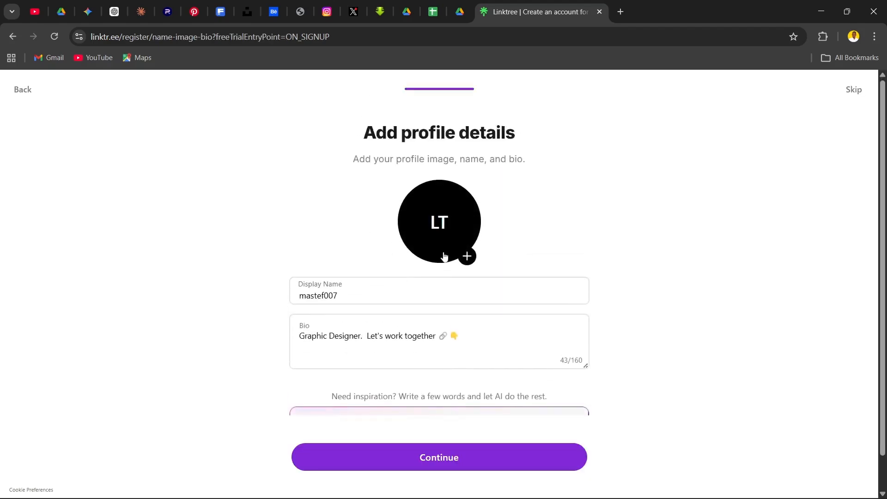
Upload the image 2a from Pictures > Assets > Design images as the profile image, keeping the default square crop
{"action": "left_click", "coordinate": [467, 256]}
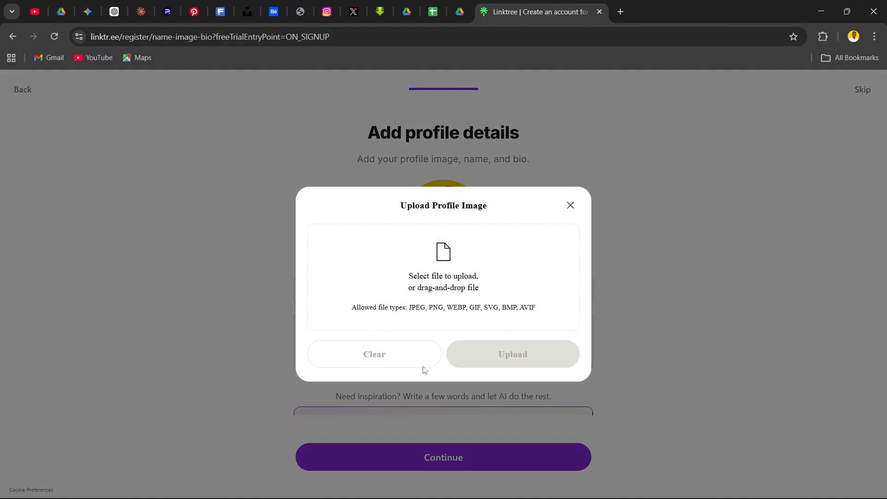
{"action": "left_click", "coordinate": [456, 257]}
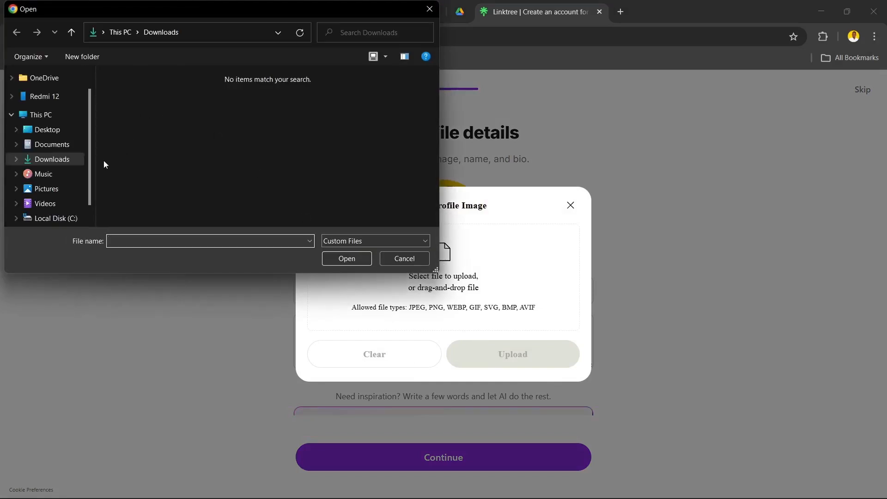
{"action": "left_click", "coordinate": [60, 173]}
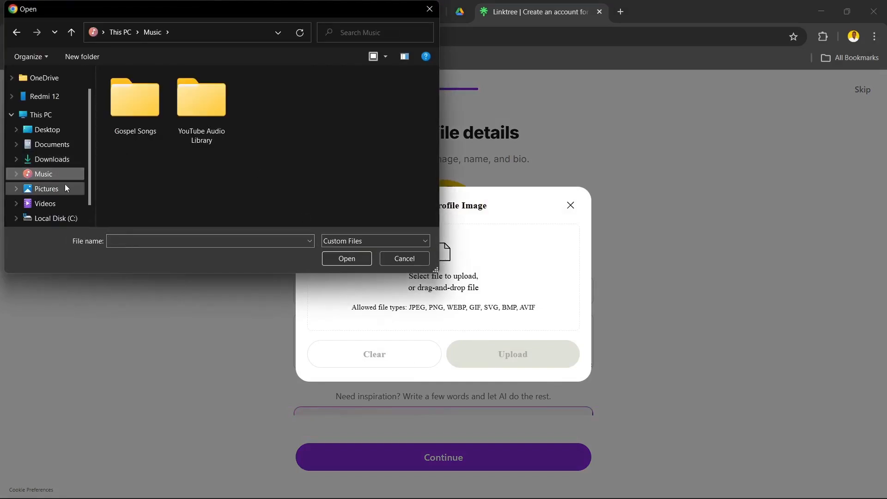
{"action": "left_click", "coordinate": [65, 187]}
{"action": "double_click", "coordinate": [131, 128]}
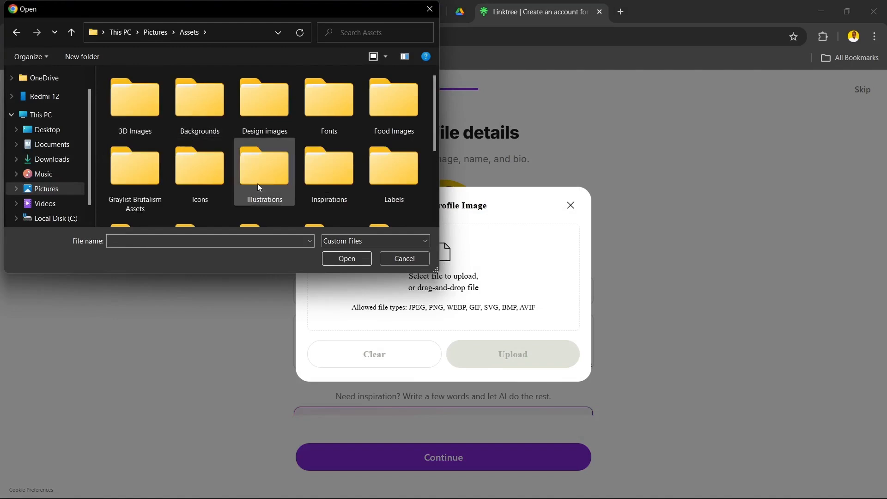
{"action": "scroll", "coordinate": [255, 185], "scroll_direction": "down", "scroll_amount": 3}
{"action": "scroll", "coordinate": [255, 185], "scroll_direction": "up", "scroll_amount": 3}
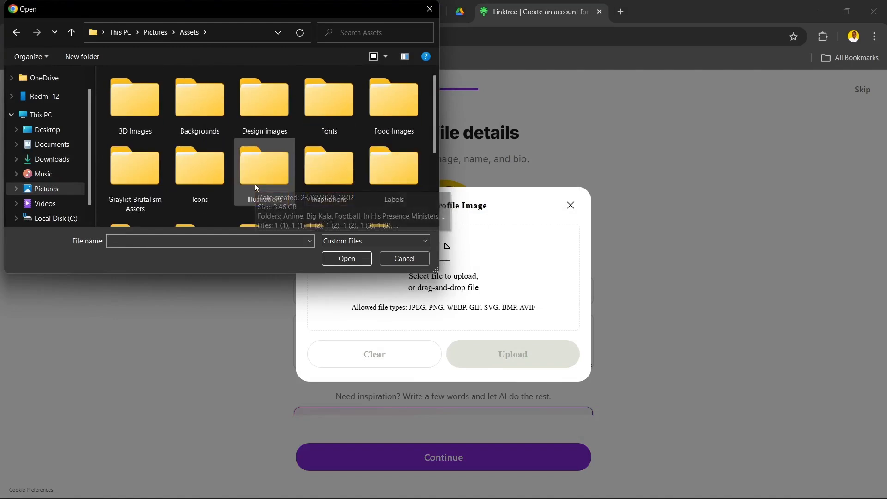
{"action": "double_click", "coordinate": [263, 125]}
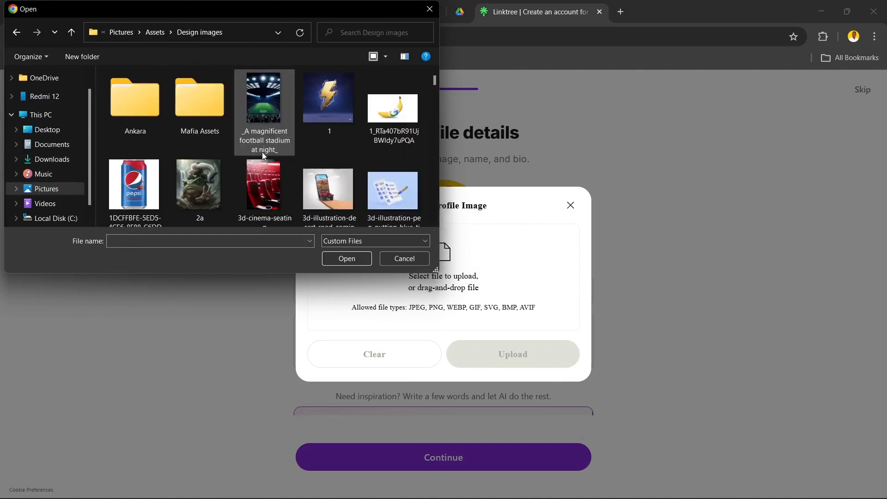
{"action": "left_click", "coordinate": [198, 185]}
{"action": "left_click", "coordinate": [346, 259]}
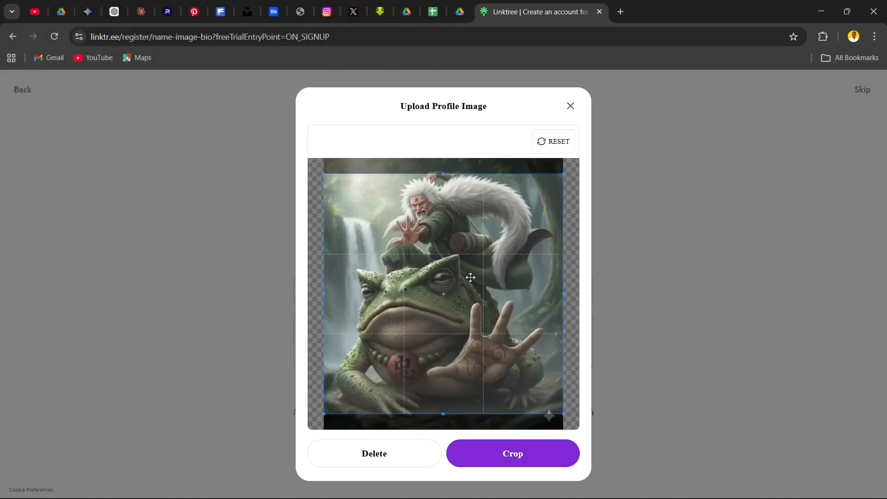
{"action": "left_click", "coordinate": [503, 445]}
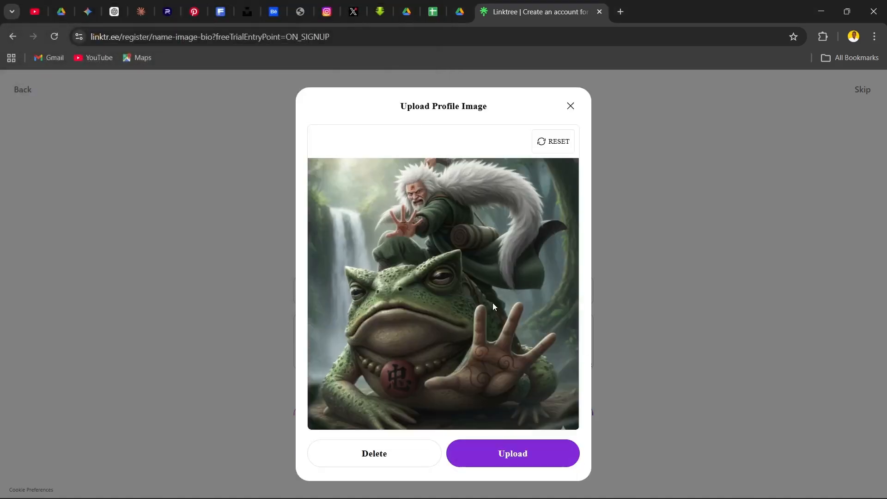
{"action": "left_click", "coordinate": [514, 454]}
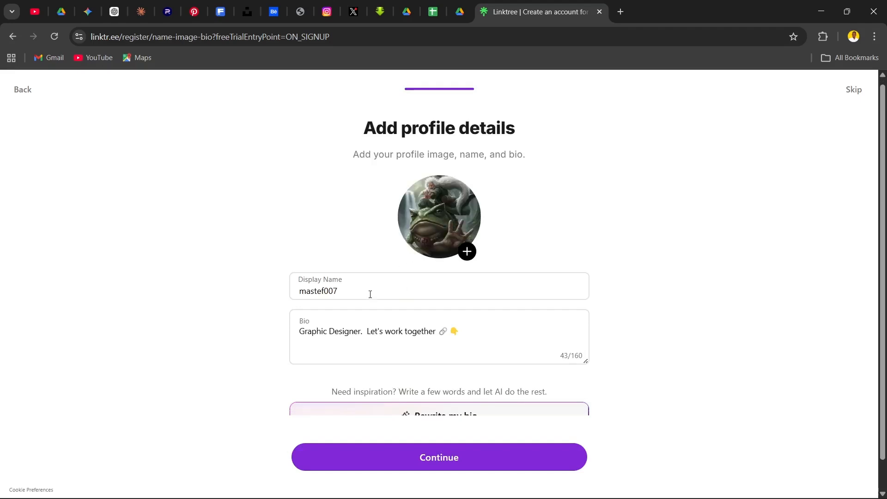
Continue with the bio "Graphic Designer. Let's work together" and build the Linktree without adding any suggested links
{"action": "scroll", "coordinate": [381, 267], "scroll_direction": "down", "scroll_amount": 1}
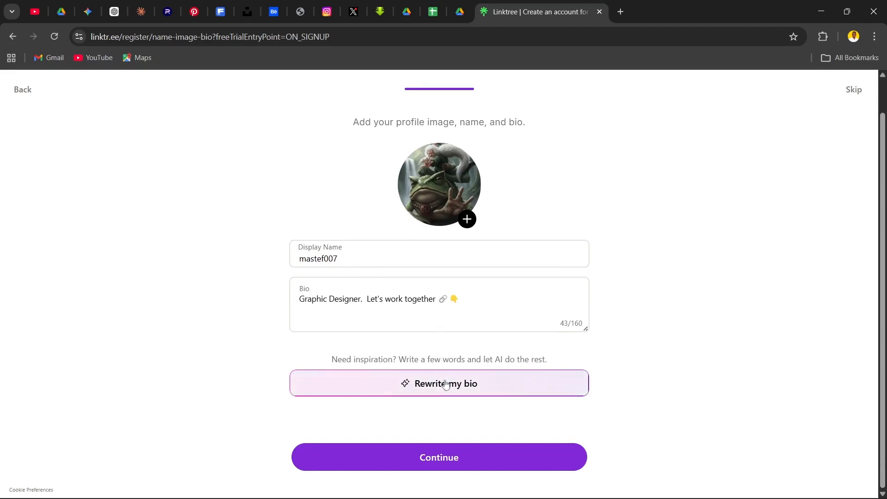
{"action": "left_click", "coordinate": [467, 464]}
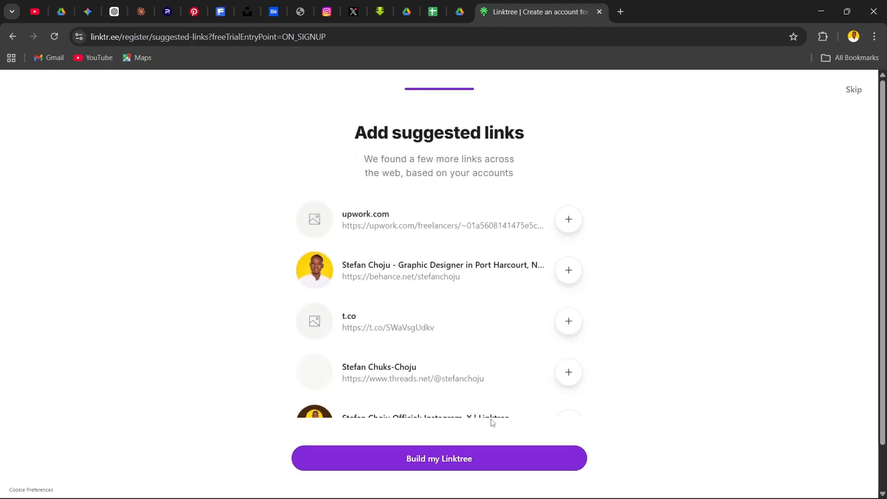
{"action": "scroll", "coordinate": [463, 372], "scroll_direction": "down", "scroll_amount": 1}
{"action": "scroll", "coordinate": [655, 335], "scroll_direction": "up", "scroll_amount": 1}
{"action": "scroll", "coordinate": [655, 334], "scroll_direction": "down", "scroll_amount": 1}
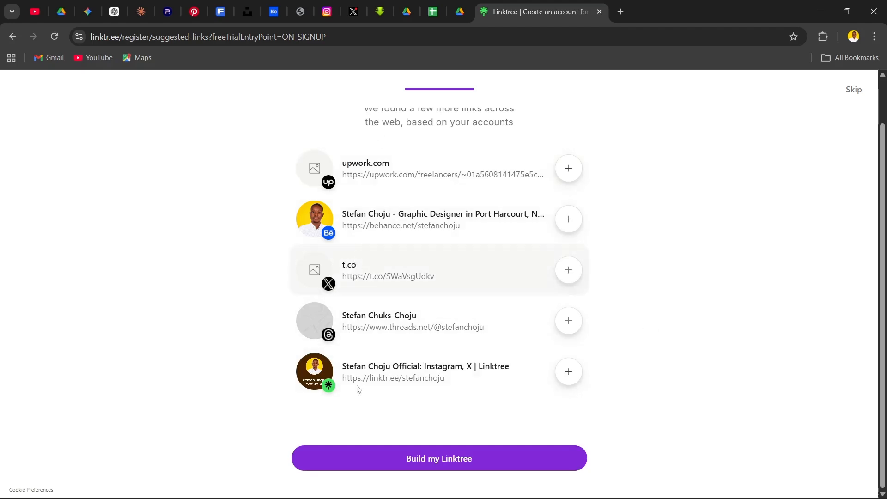
{"action": "scroll", "coordinate": [351, 217], "scroll_direction": "up", "scroll_amount": 1}
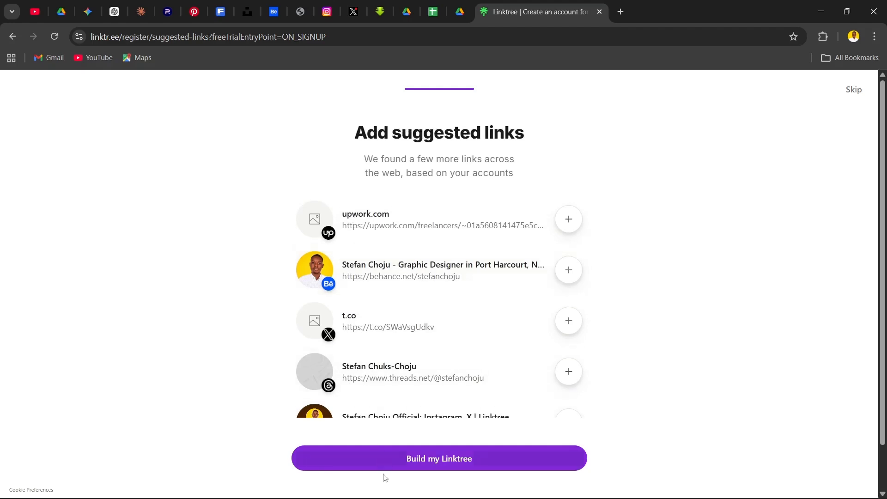
{"action": "scroll", "coordinate": [384, 451], "scroll_direction": "down", "scroll_amount": 1}
{"action": "left_click", "coordinate": [384, 458]}
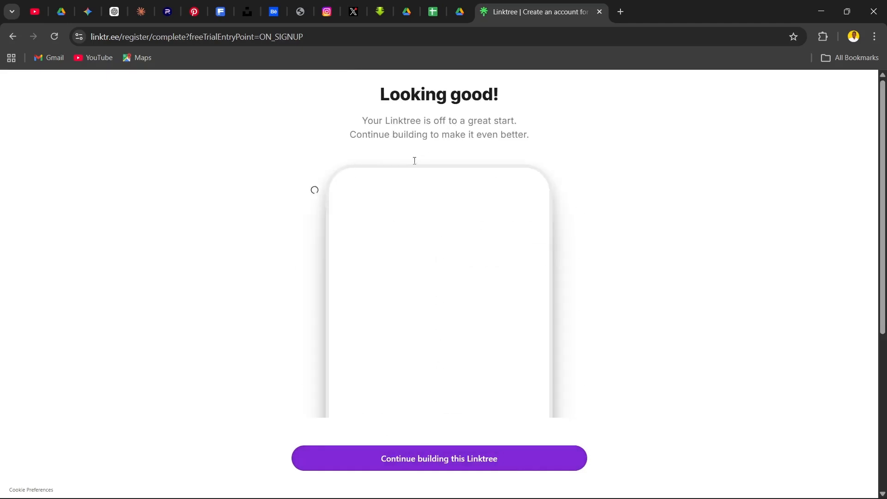
Review the preview of the new page down to its last link and continue building this Linktree
{"action": "scroll", "coordinate": [427, 239], "scroll_direction": "down", "scroll_amount": 3}
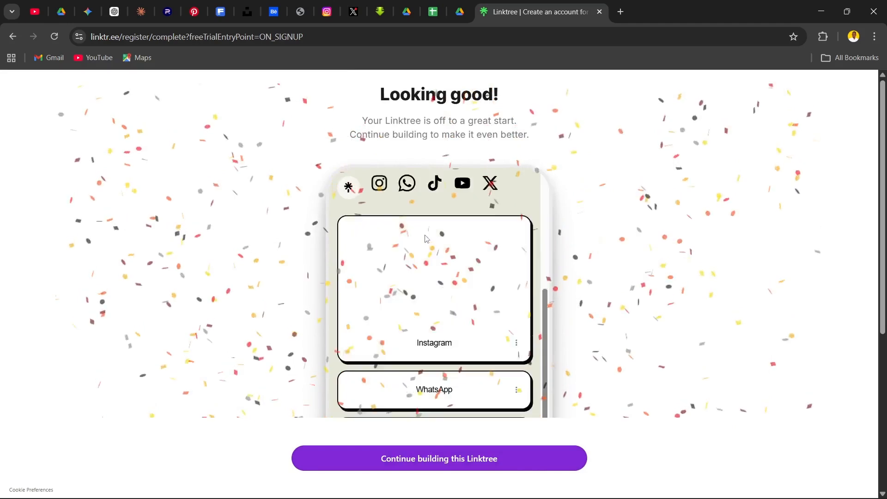
{"action": "scroll", "coordinate": [431, 323], "scroll_direction": "up", "scroll_amount": 5}
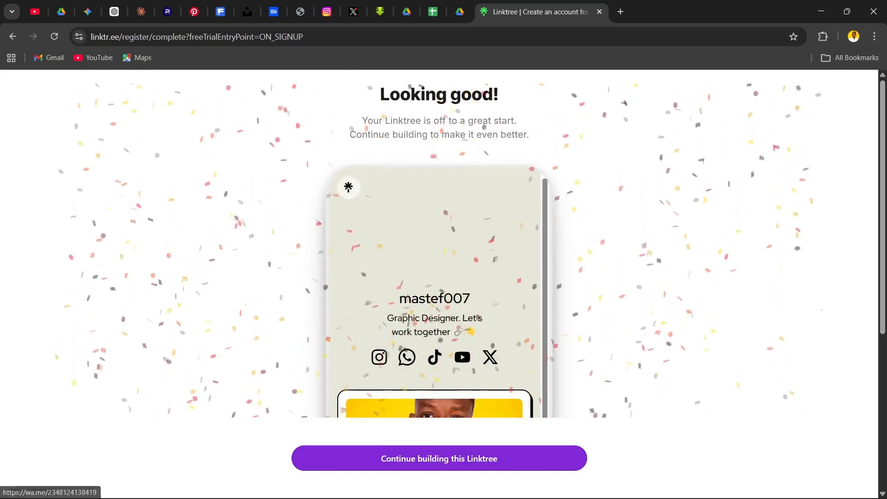
{"action": "scroll", "coordinate": [432, 351], "scroll_direction": "down", "scroll_amount": 5}
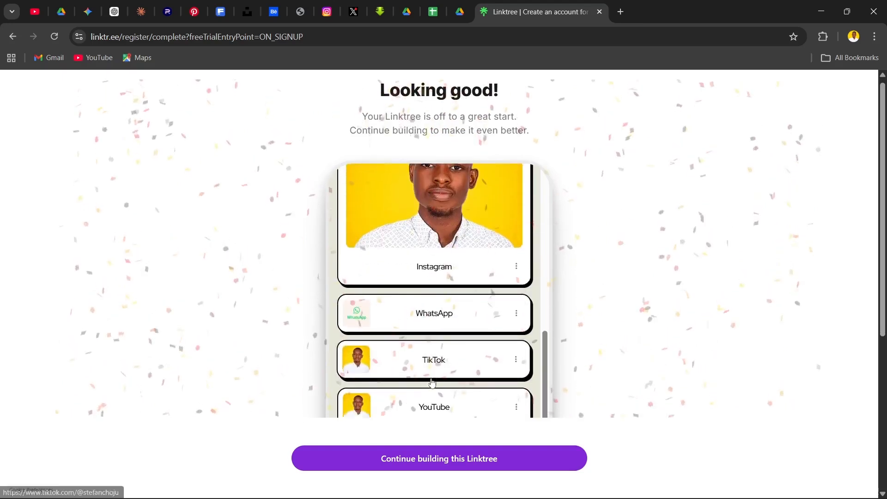
{"action": "scroll", "coordinate": [432, 381], "scroll_direction": "down", "scroll_amount": 5}
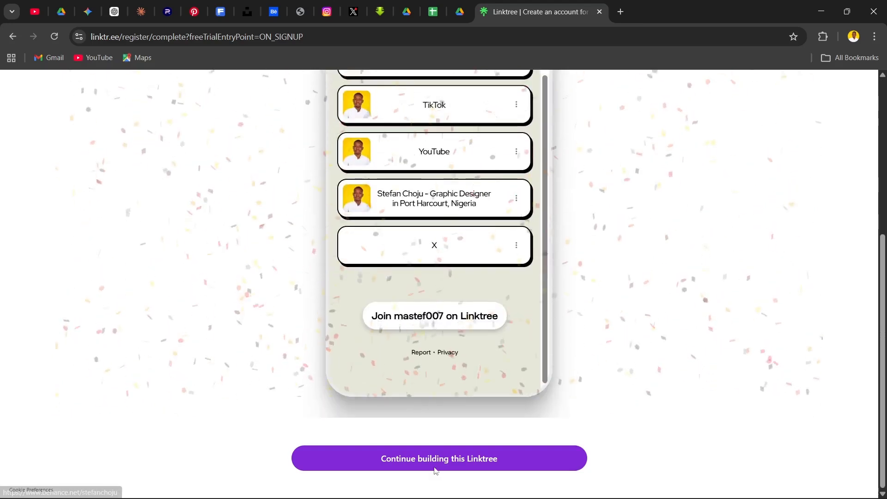
{"action": "left_click", "coordinate": [563, 443]}
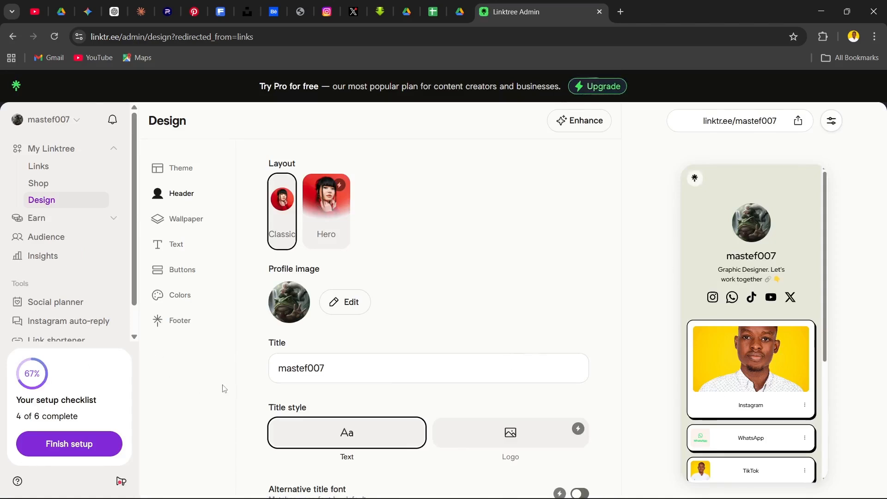
Examine the Header design settings and look through the profile, social icons and link bars in the live page preview
{"action": "scroll", "coordinate": [431, 368], "scroll_direction": "down", "scroll_amount": 3}
{"action": "scroll", "coordinate": [428, 369], "scroll_direction": "up", "scroll_amount": 3}
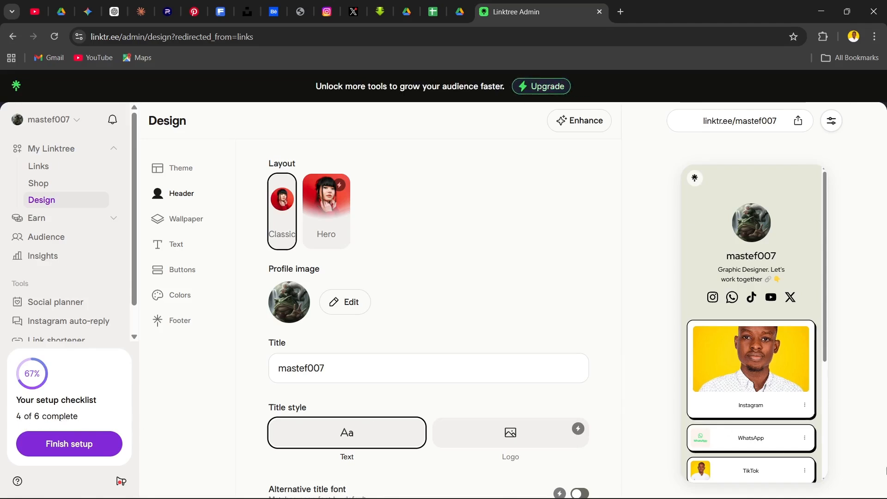
{"action": "scroll", "coordinate": [788, 368], "scroll_direction": "down", "scroll_amount": 5}
{"action": "scroll", "coordinate": [786, 368], "scroll_direction": "up", "scroll_amount": 5}
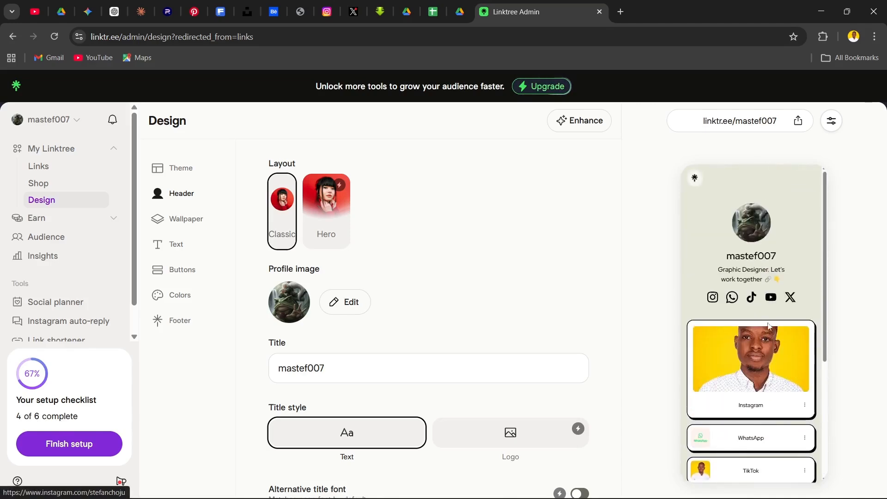
{"action": "scroll", "coordinate": [758, 301], "scroll_direction": "down", "scroll_amount": 4}
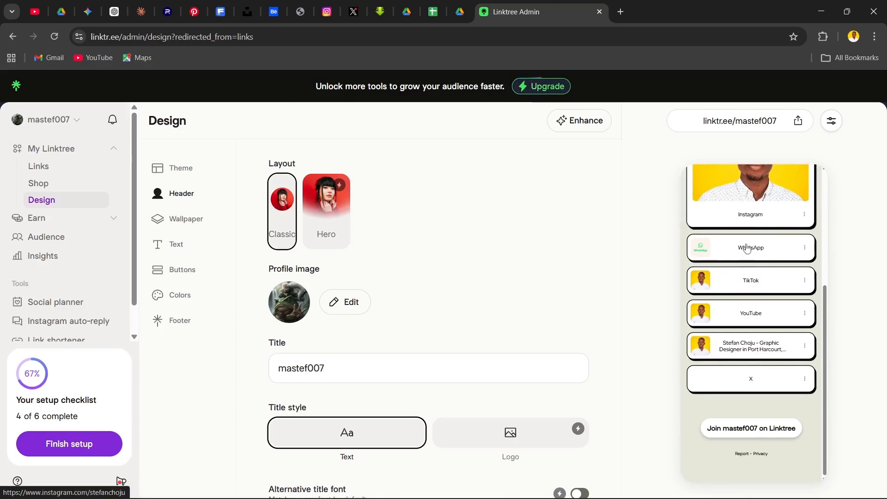
{"action": "scroll", "coordinate": [749, 296], "scroll_direction": "up", "scroll_amount": 5}
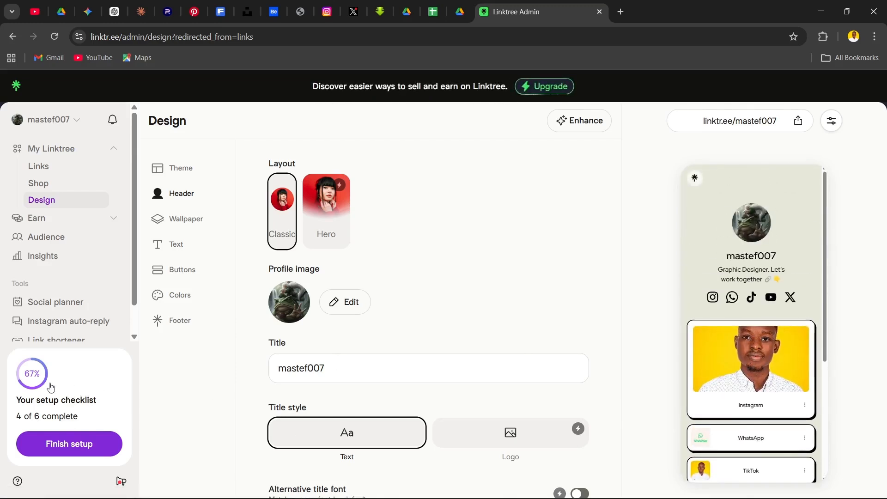
{"action": "scroll", "coordinate": [758, 278], "scroll_direction": "down", "scroll_amount": 2}
{"action": "scroll", "coordinate": [758, 231], "scroll_direction": "up", "scroll_amount": 2}
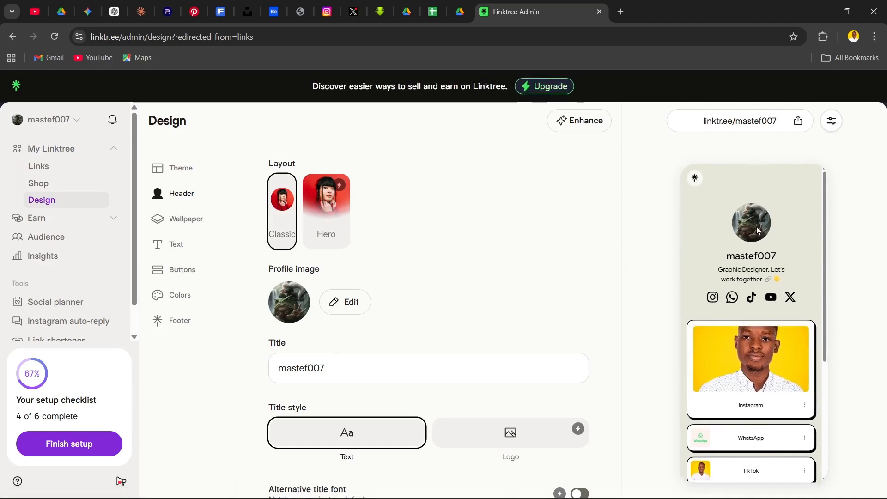
{"action": "scroll", "coordinate": [753, 341], "scroll_direction": "down", "scroll_amount": 3}
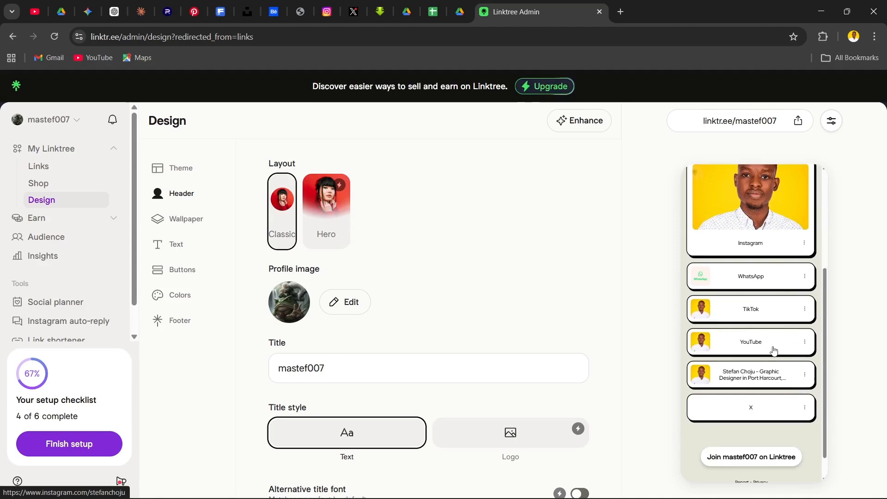
{"action": "scroll", "coordinate": [754, 348], "scroll_direction": "up", "scroll_amount": 4}
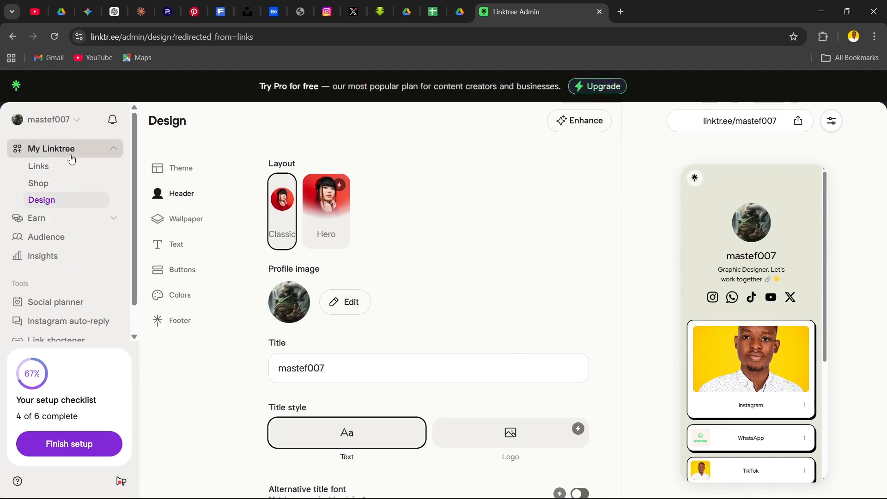
Open the Links page and compare the listed platform links with the link bars in the live preview
{"action": "left_click", "coordinate": [64, 173]}
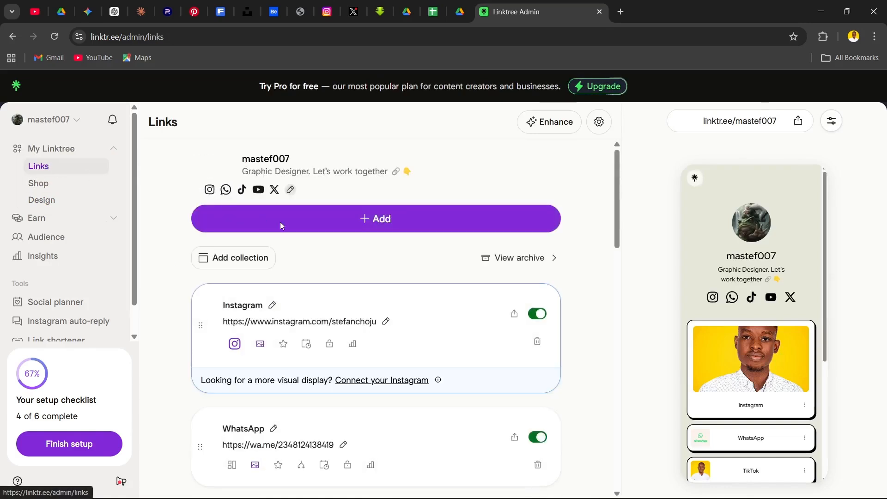
{"action": "scroll", "coordinate": [283, 241], "scroll_direction": "down", "scroll_amount": 5}
{"action": "scroll", "coordinate": [284, 240], "scroll_direction": "down", "scroll_amount": 10}
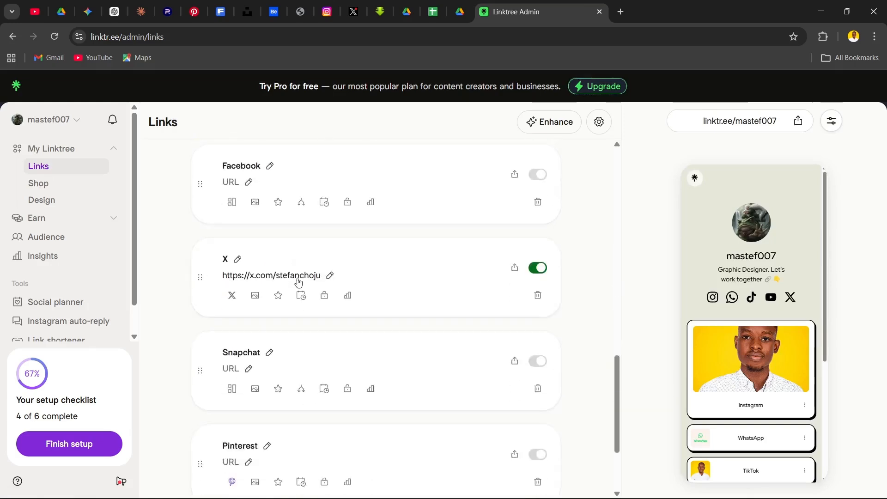
{"action": "scroll", "coordinate": [297, 277], "scroll_direction": "up", "scroll_amount": 15}
{"action": "scroll", "coordinate": [741, 302], "scroll_direction": "down", "scroll_amount": 4}
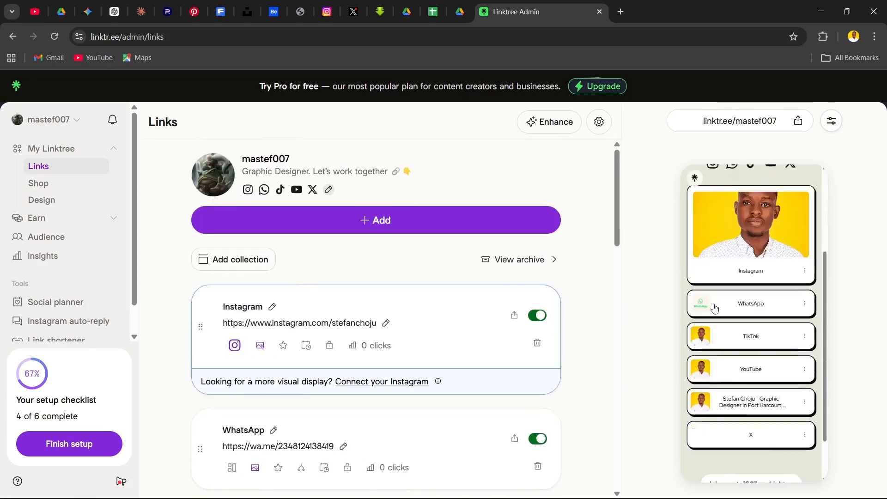
{"action": "scroll", "coordinate": [741, 302], "scroll_direction": "up", "scroll_amount": 4}
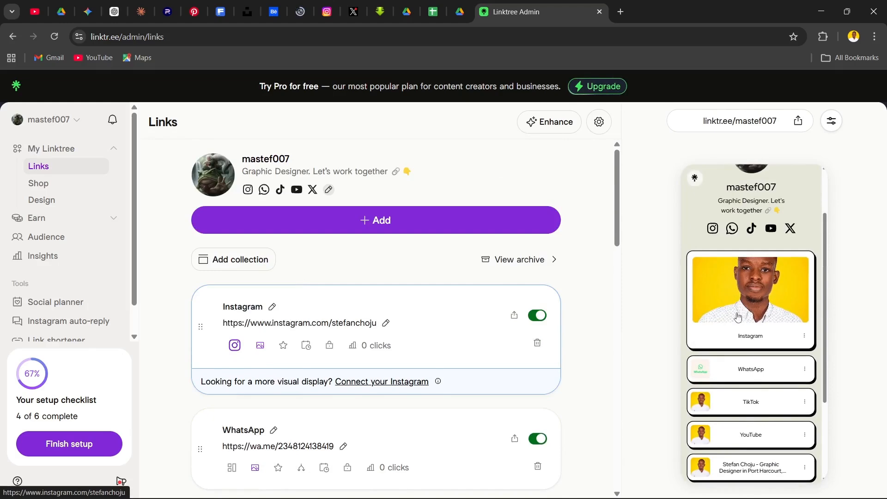
{"action": "scroll", "coordinate": [744, 300], "scroll_direction": "down", "scroll_amount": 2}
{"action": "scroll", "coordinate": [747, 295], "scroll_direction": "down", "scroll_amount": 1}
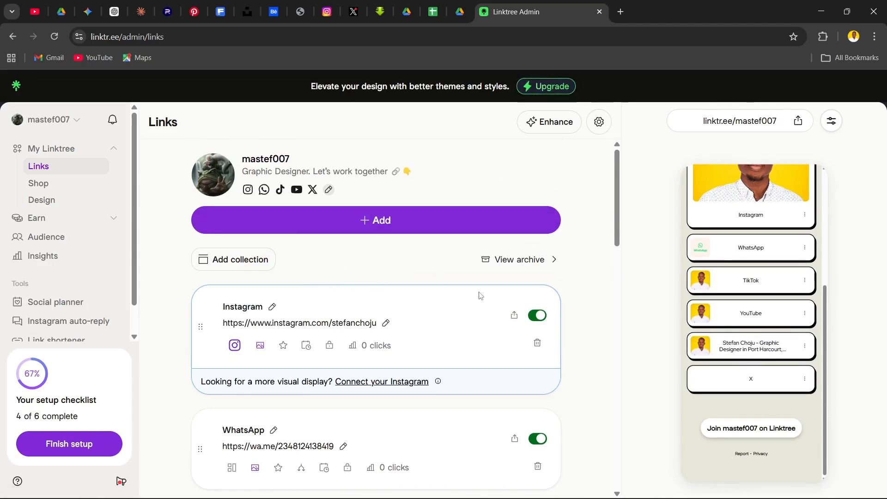
Turn the Instagram link off, check the live preview without it, and turn the link back on
{"action": "scroll", "coordinate": [295, 242], "scroll_direction": "down", "scroll_amount": 3}
{"action": "scroll", "coordinate": [287, 238], "scroll_direction": "up", "scroll_amount": 3}
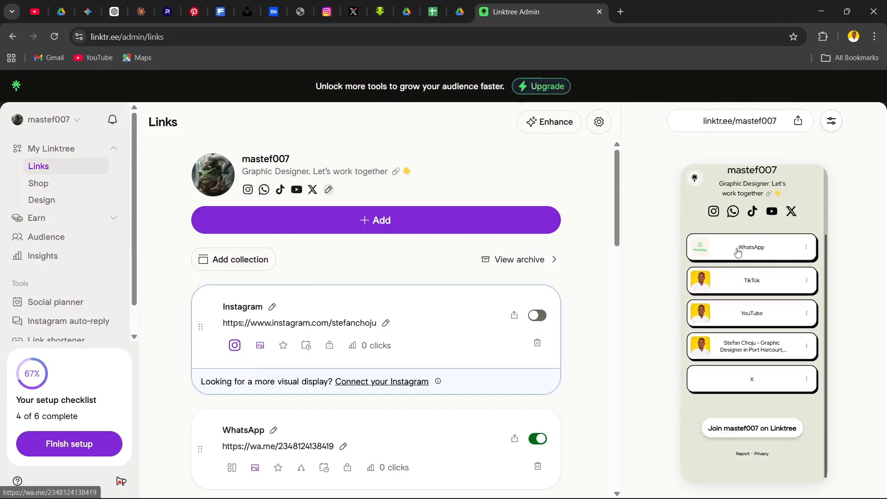
{"action": "scroll", "coordinate": [493, 323], "scroll_direction": "down", "scroll_amount": 3}
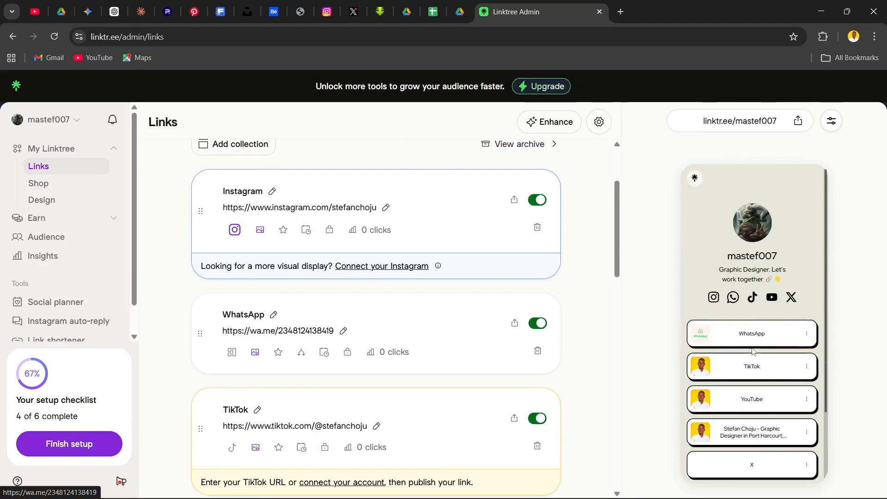
{"action": "scroll", "coordinate": [760, 353], "scroll_direction": "down", "scroll_amount": 1}
{"action": "scroll", "coordinate": [251, 292], "scroll_direction": "up", "scroll_amount": 3}
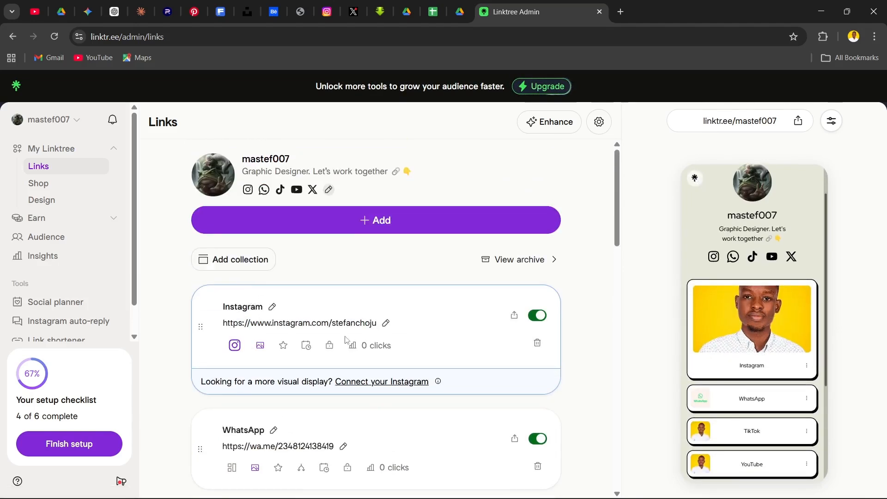
Look through the rest of the link list, including Behance, Spotify, Facebook and X, and compare it with the live preview
{"action": "scroll", "coordinate": [313, 340], "scroll_direction": "down", "scroll_amount": 8}
{"action": "scroll", "coordinate": [316, 322], "scroll_direction": "down", "scroll_amount": 5}
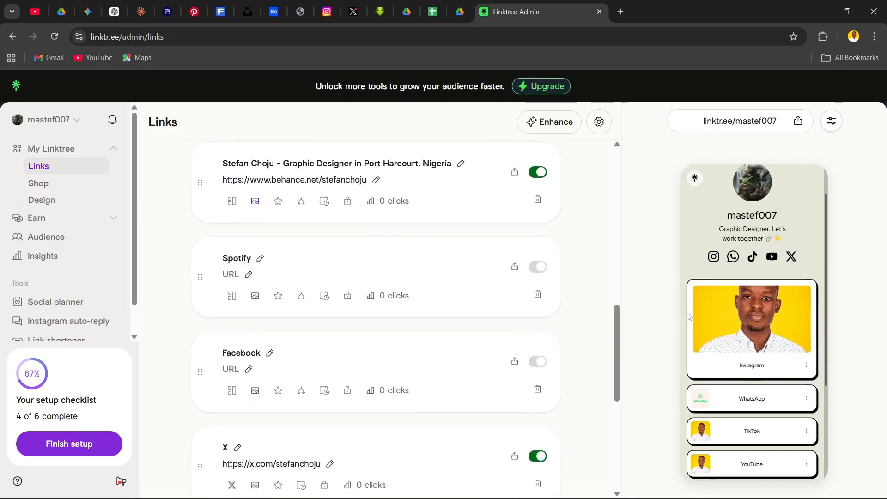
{"action": "scroll", "coordinate": [698, 361], "scroll_direction": "down", "scroll_amount": 3}
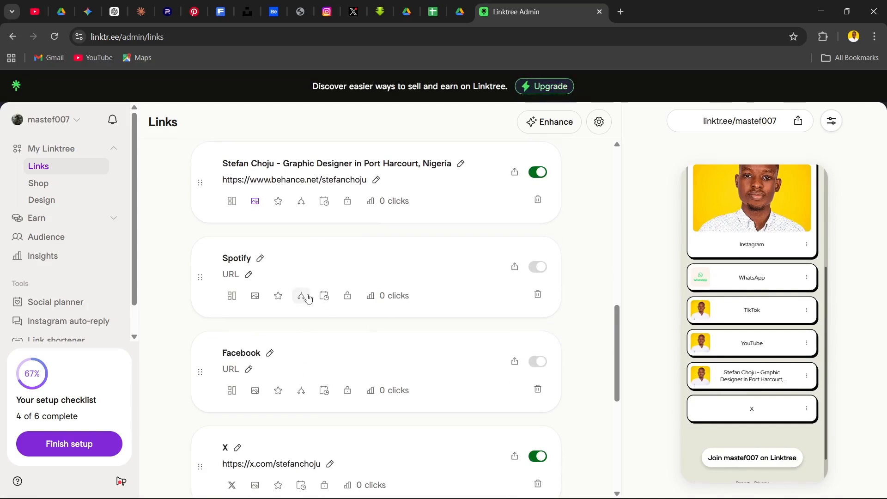
{"action": "scroll", "coordinate": [310, 351], "scroll_direction": "down", "scroll_amount": 3}
{"action": "scroll", "coordinate": [331, 334], "scroll_direction": "up", "scroll_amount": 12}
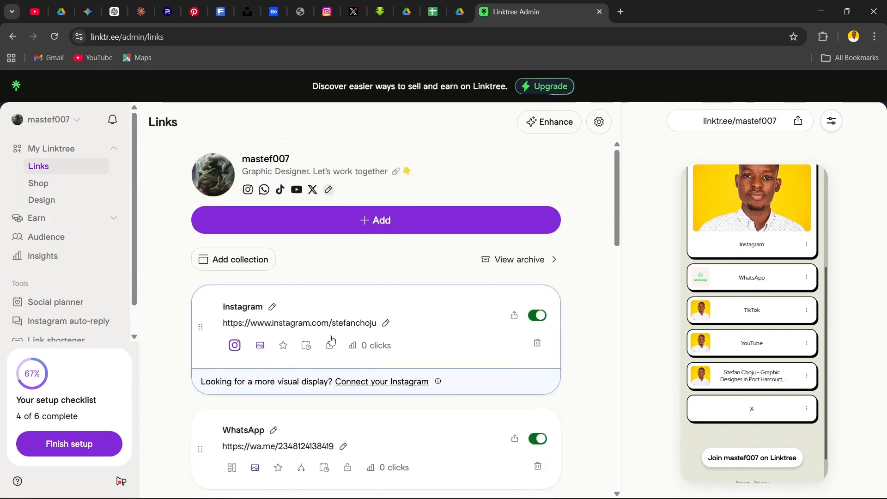
Examine the options for adding a new link and leave them without adding anything
{"action": "left_click", "coordinate": [349, 220]}
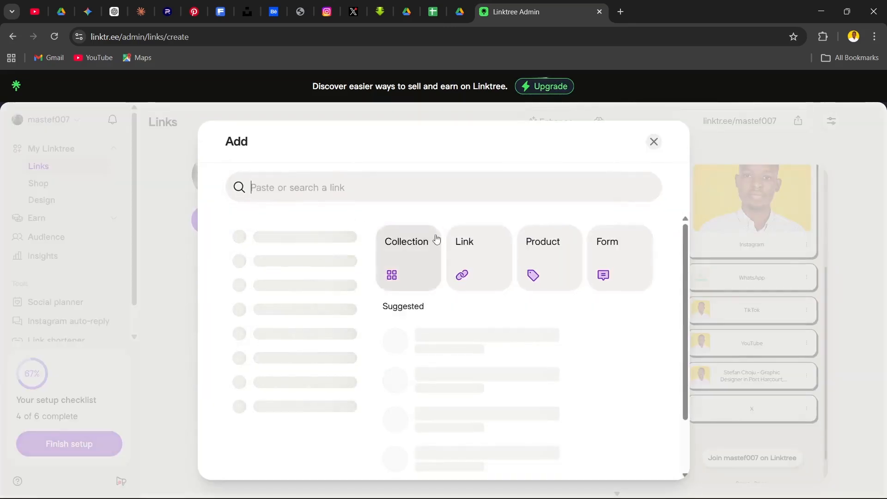
{"action": "left_click", "coordinate": [468, 257]}
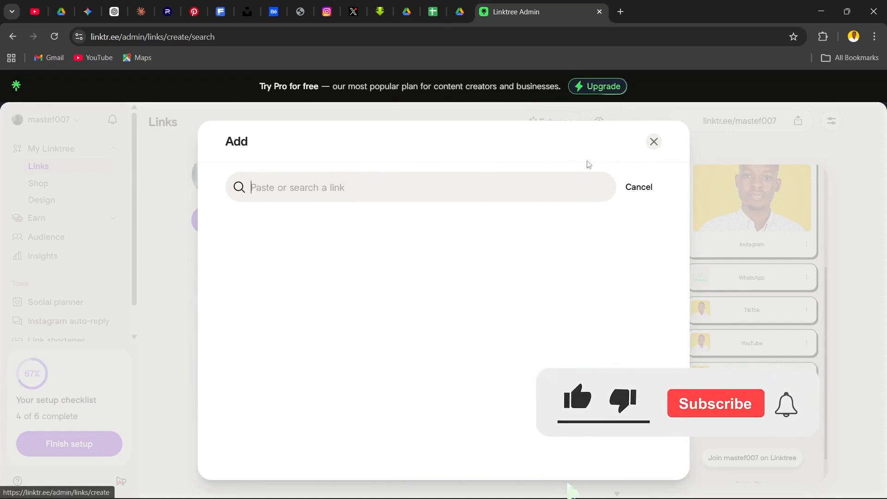
{"action": "left_click", "coordinate": [654, 141]}
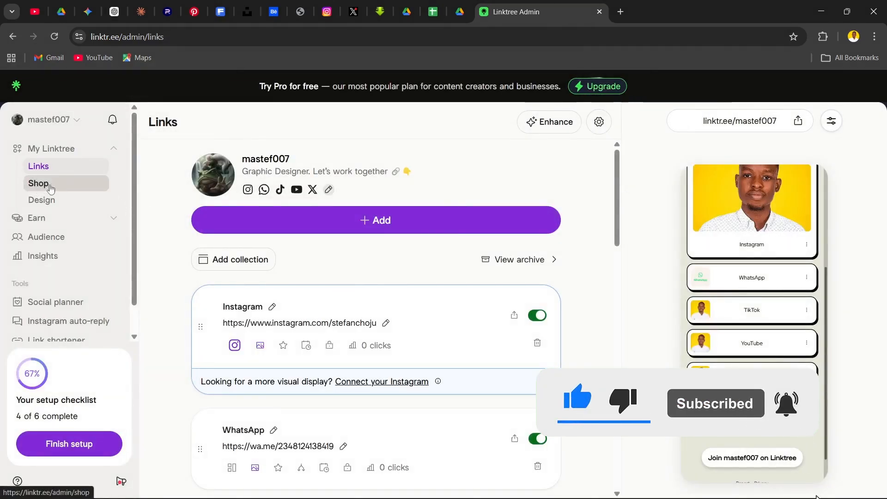
Open the Design page and look over its Header settings and the live page preview
{"action": "left_click", "coordinate": [62, 200]}
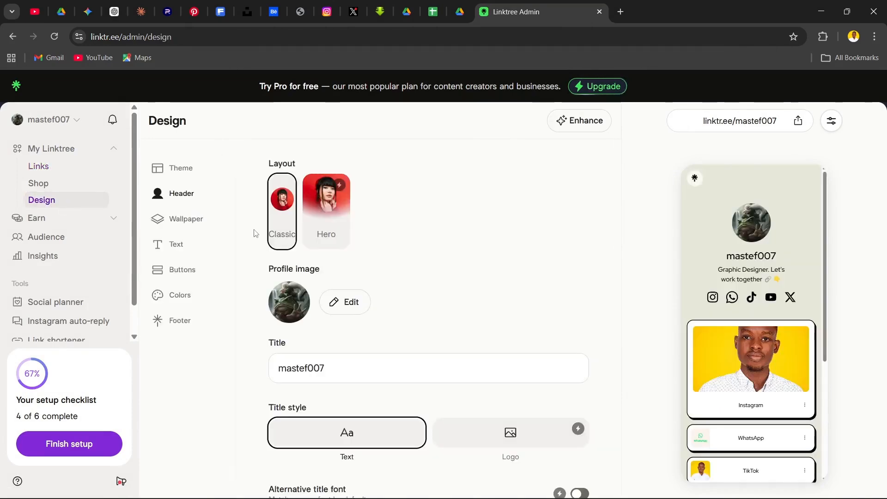
{"action": "scroll", "coordinate": [487, 307], "scroll_direction": "down", "scroll_amount": 3}
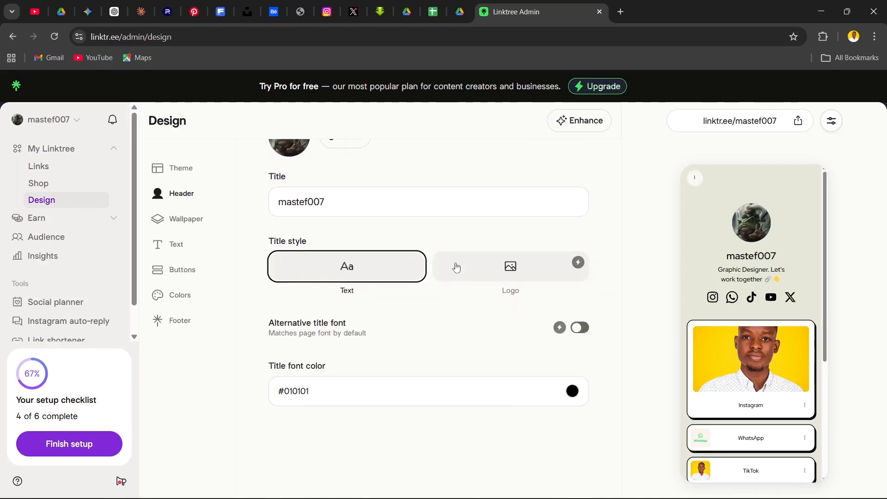
{"action": "scroll", "coordinate": [487, 276], "scroll_direction": "up", "scroll_amount": 3}
{"action": "scroll", "coordinate": [757, 287], "scroll_direction": "down", "scroll_amount": 5}
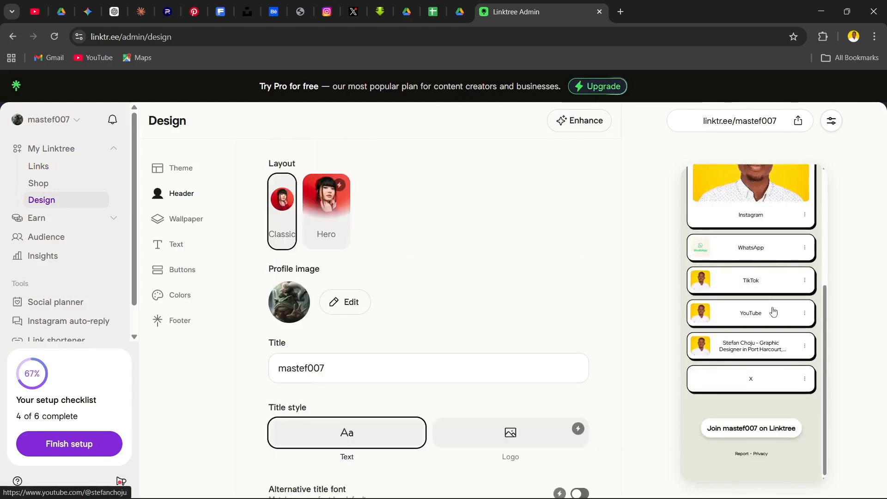
{"action": "scroll", "coordinate": [767, 312], "scroll_direction": "up", "scroll_amount": 5}
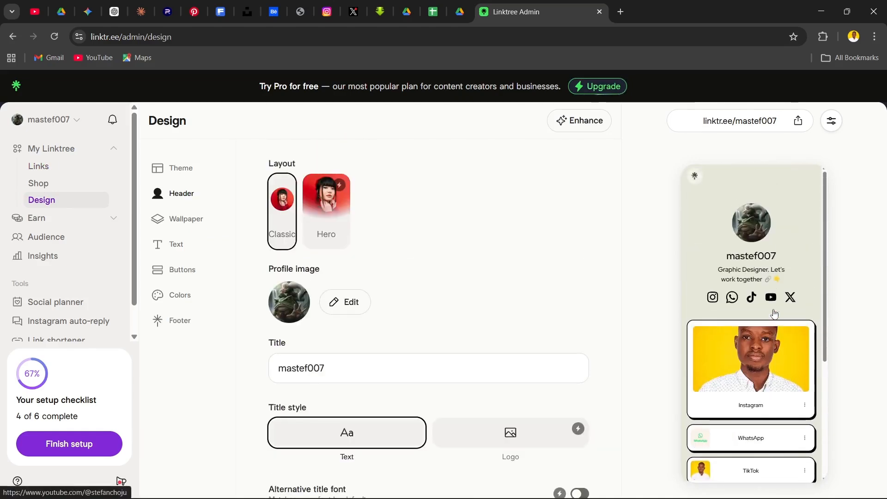
Browse the Customizable and Curated theme collections without applying a theme
{"action": "left_click", "coordinate": [185, 167]}
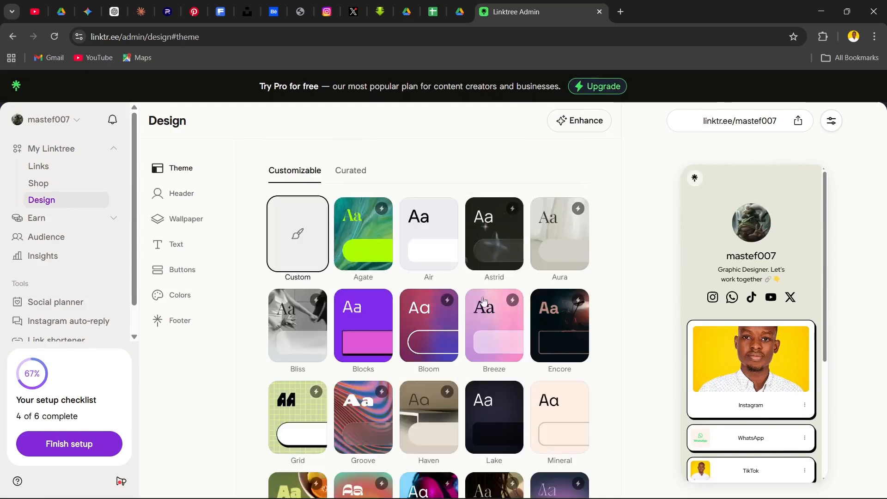
{"action": "scroll", "coordinate": [444, 280], "scroll_direction": "down", "scroll_amount": 5}
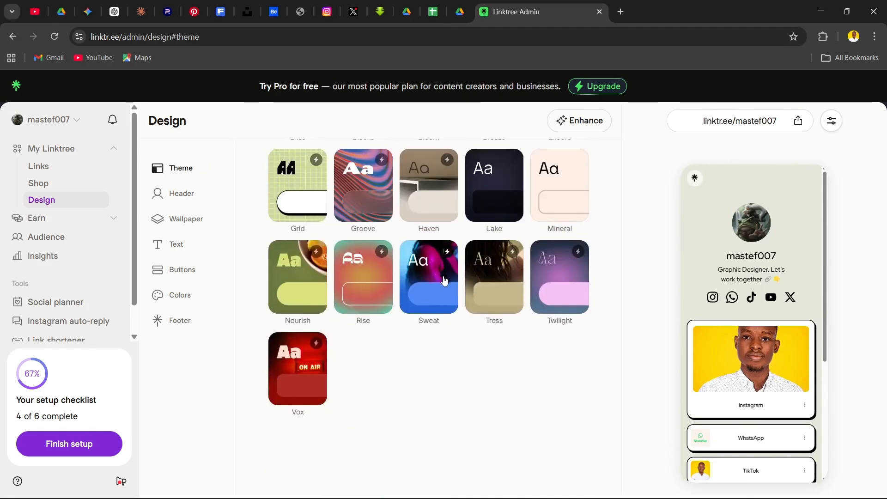
{"action": "scroll", "coordinate": [515, 386], "scroll_direction": "up", "scroll_amount": 5}
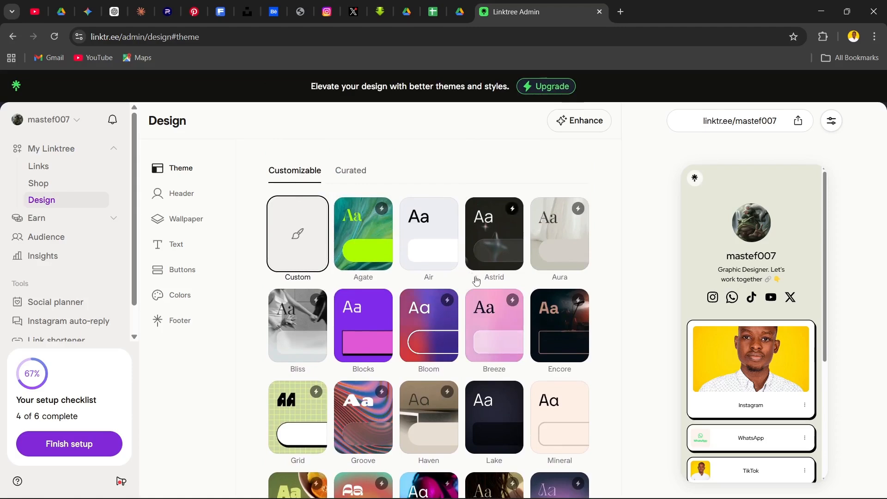
{"action": "scroll", "coordinate": [515, 270], "scroll_direction": "down", "scroll_amount": 5}
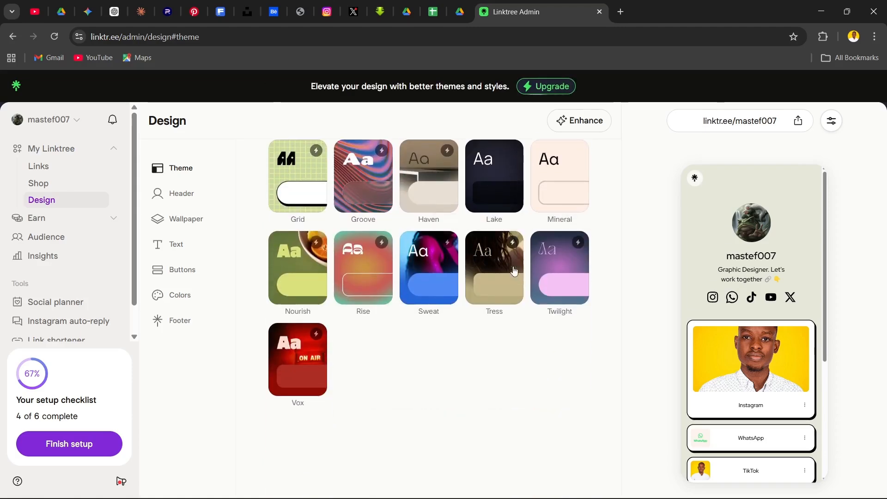
{"action": "scroll", "coordinate": [376, 347], "scroll_direction": "up", "scroll_amount": 5}
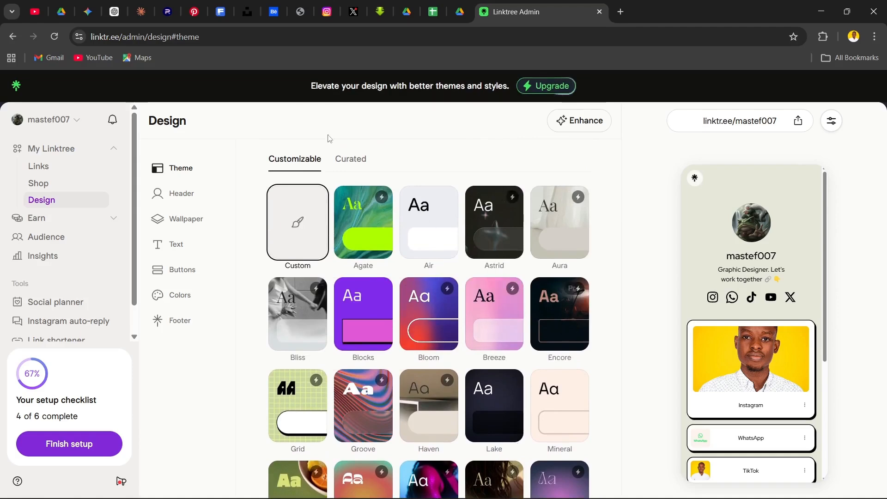
{"action": "left_click", "coordinate": [347, 159]}
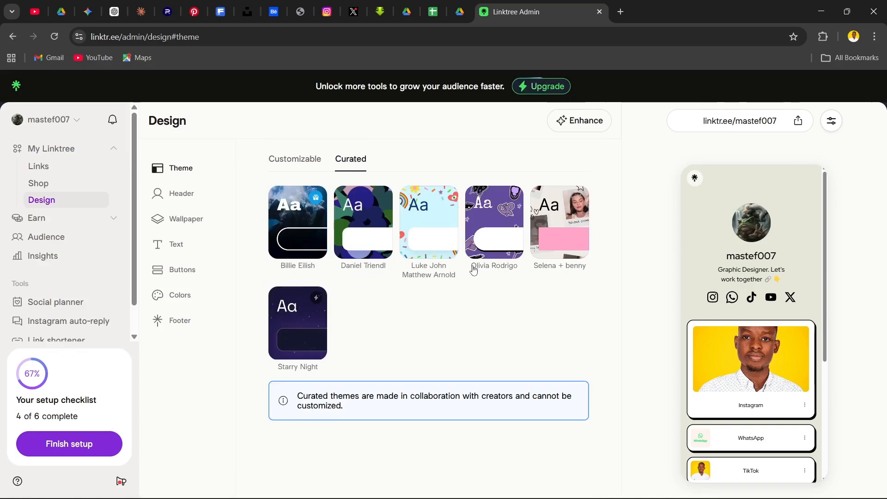
{"action": "scroll", "coordinate": [315, 176], "scroll_direction": "down", "scroll_amount": 1}
Examine the Header design options for layout, profile image, title, title style and title font color
{"action": "left_click", "coordinate": [179, 193]}
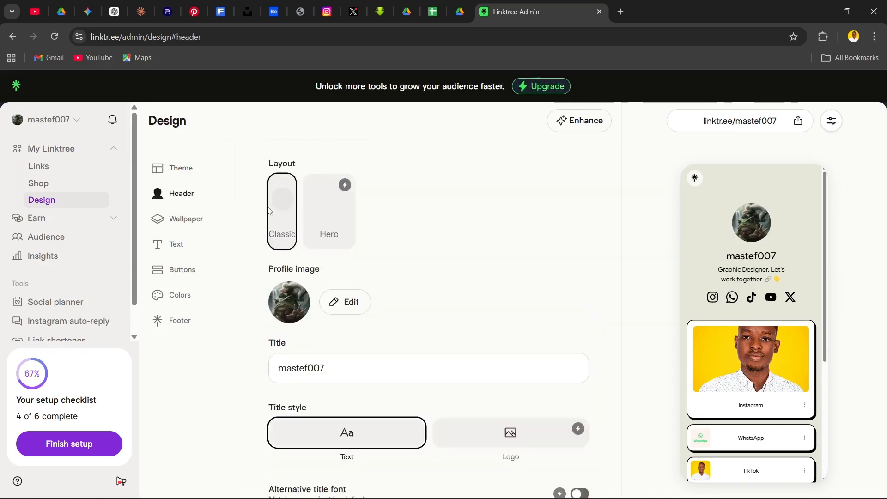
{"action": "scroll", "coordinate": [383, 277], "scroll_direction": "down", "scroll_amount": 3}
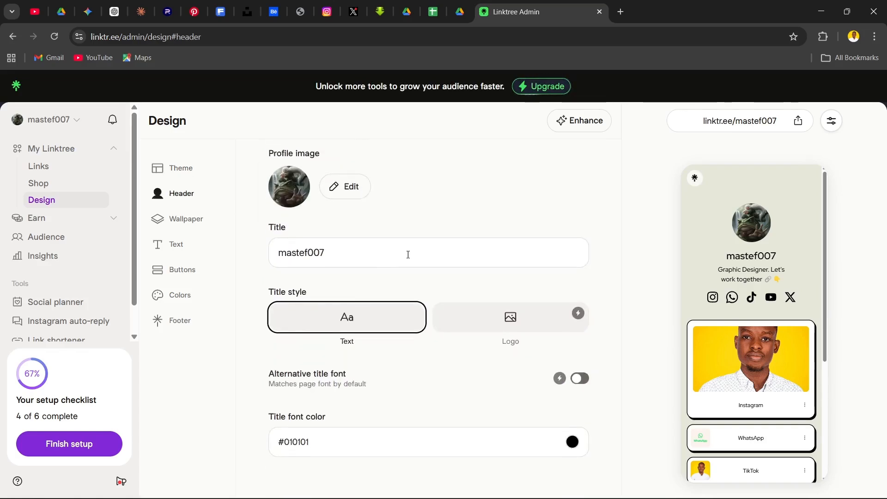
{"action": "scroll", "coordinate": [349, 250], "scroll_direction": "up", "scroll_amount": 3}
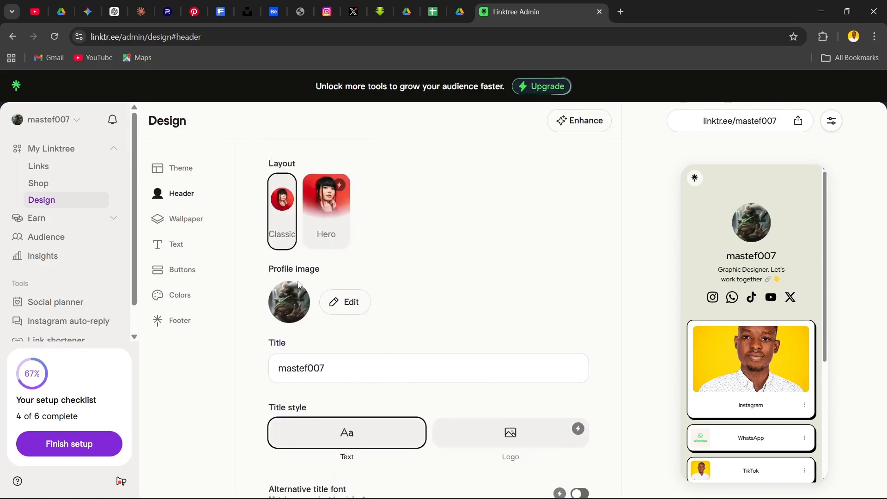
{"action": "scroll", "coordinate": [363, 309], "scroll_direction": "down", "scroll_amount": 4}
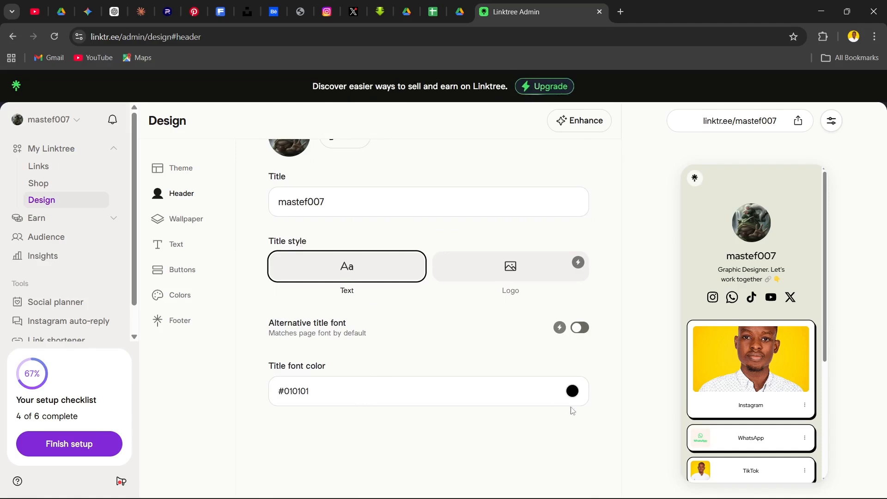
{"action": "scroll", "coordinate": [573, 411], "scroll_direction": "up", "scroll_amount": 4}
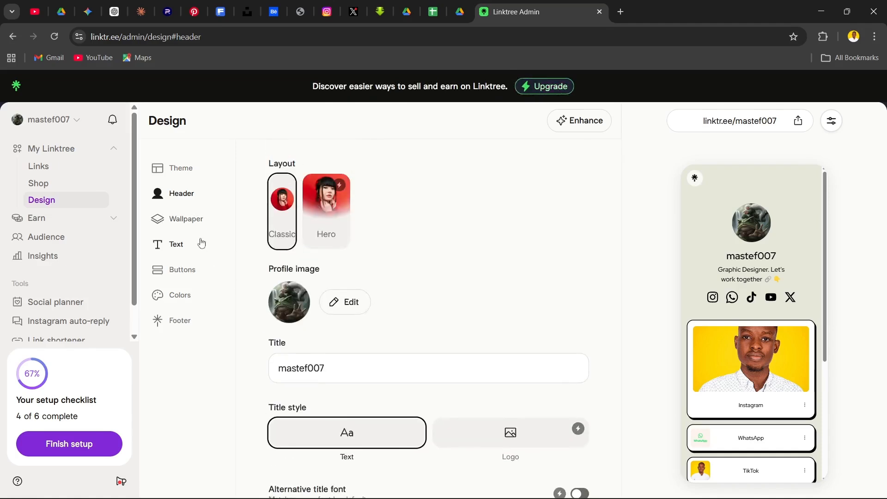
Try the Gradient and Blur wallpaper styles and check each one in the live preview
{"action": "left_click", "coordinate": [187, 221]}
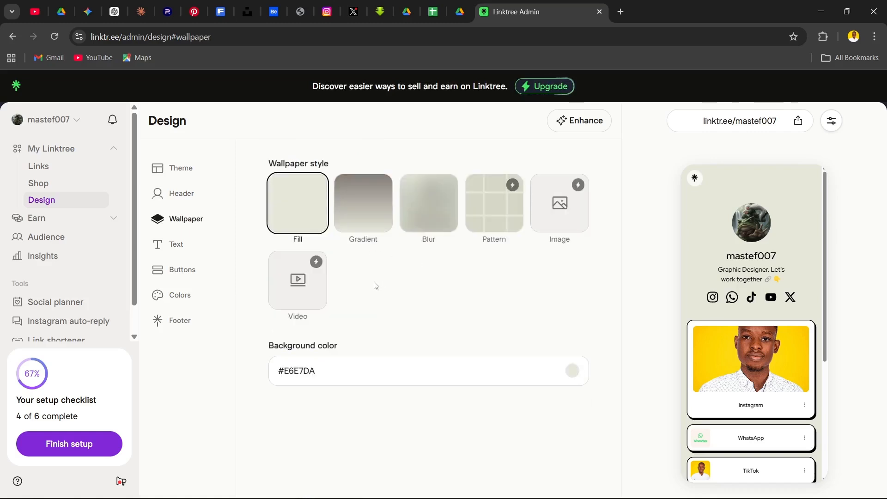
{"action": "left_click", "coordinate": [383, 221]}
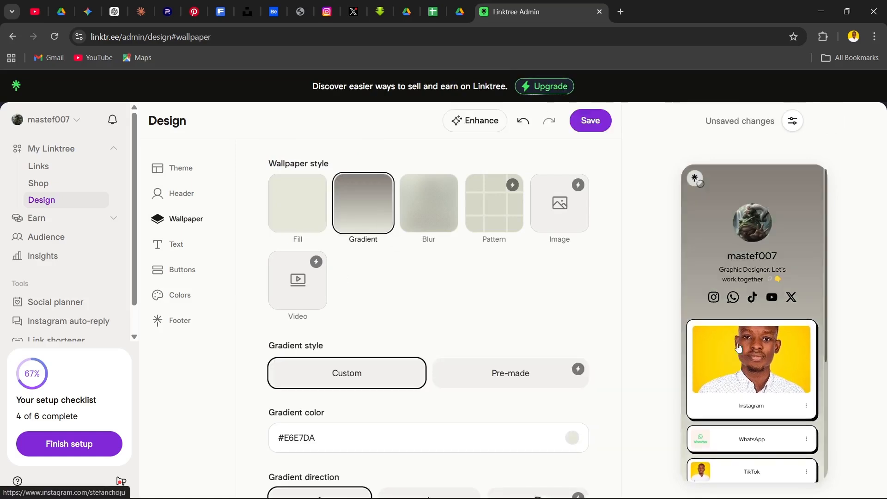
{"action": "scroll", "coordinate": [737, 324], "scroll_direction": "down", "scroll_amount": 4}
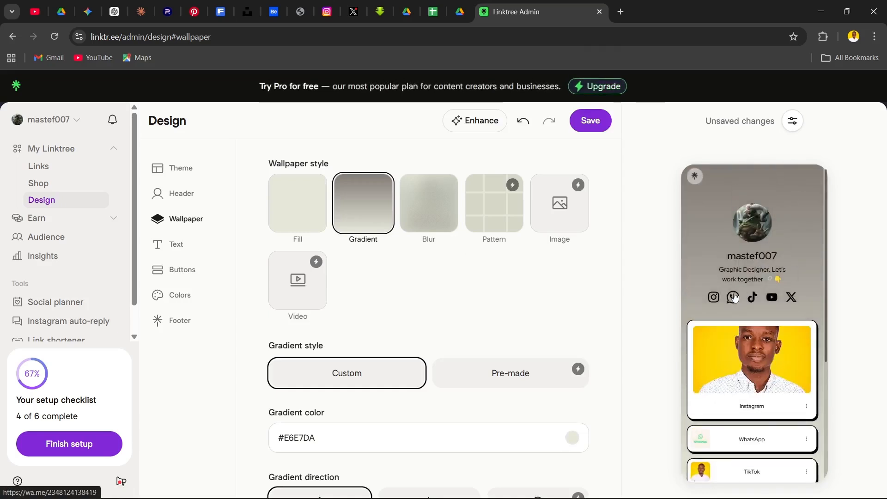
{"action": "left_click", "coordinate": [420, 203]}
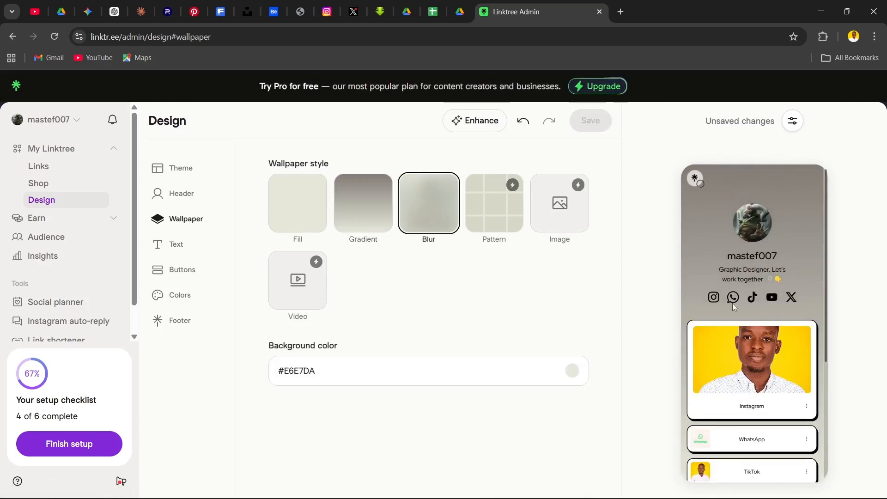
{"action": "scroll", "coordinate": [733, 305], "scroll_direction": "down", "scroll_amount": 4}
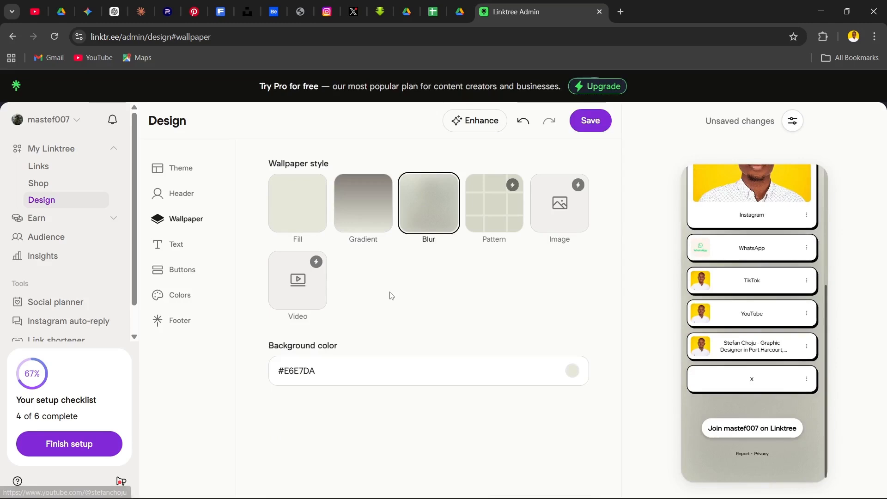
{"action": "scroll", "coordinate": [753, 284], "scroll_direction": "up", "scroll_amount": 5}
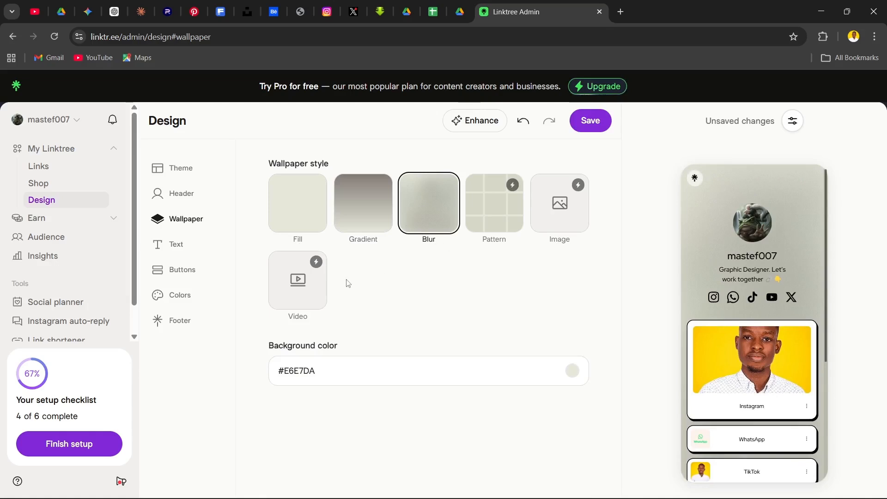
Set the wallpaper style to Fill with the yellow-green background color #DDED1E
{"action": "left_click", "coordinate": [301, 194]}
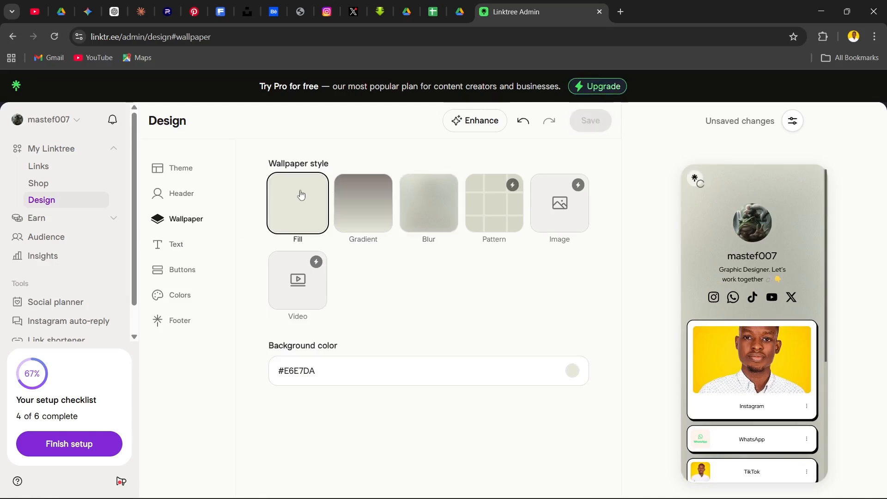
{"action": "left_click", "coordinate": [574, 374]}
{"action": "left_click", "coordinate": [381, 196]}
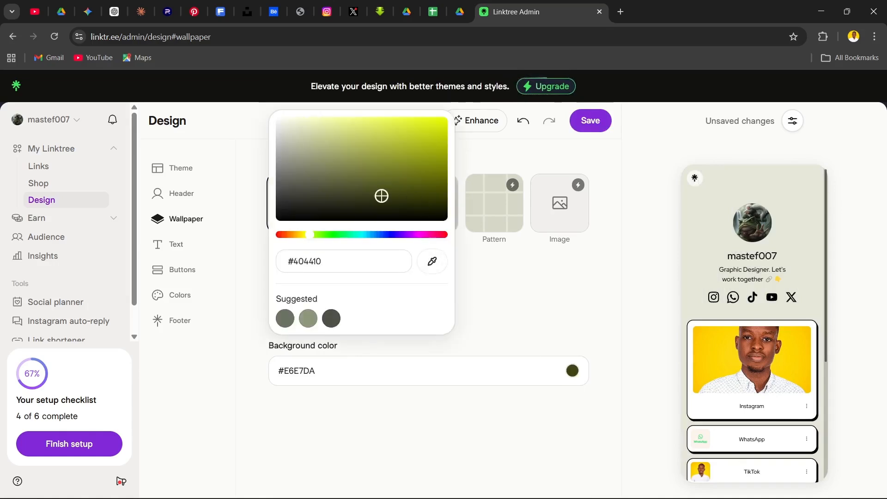
{"action": "left_click", "coordinate": [394, 136]}
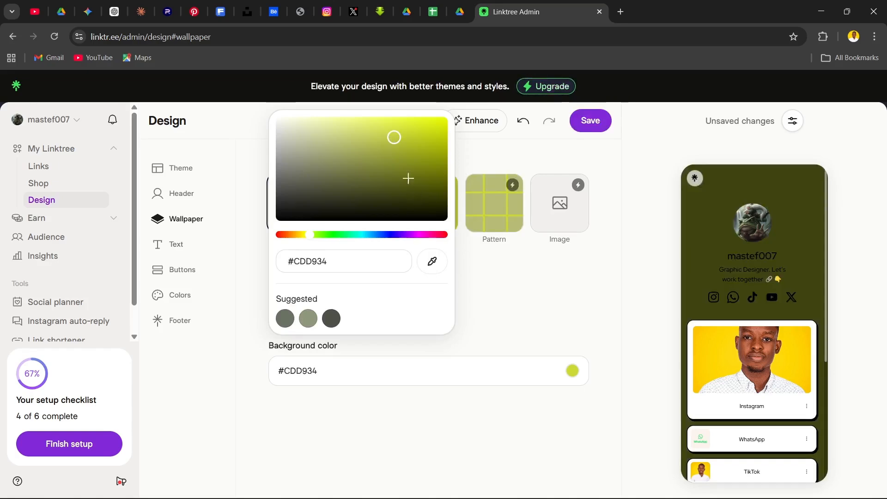
{"action": "left_click", "coordinate": [422, 126]}
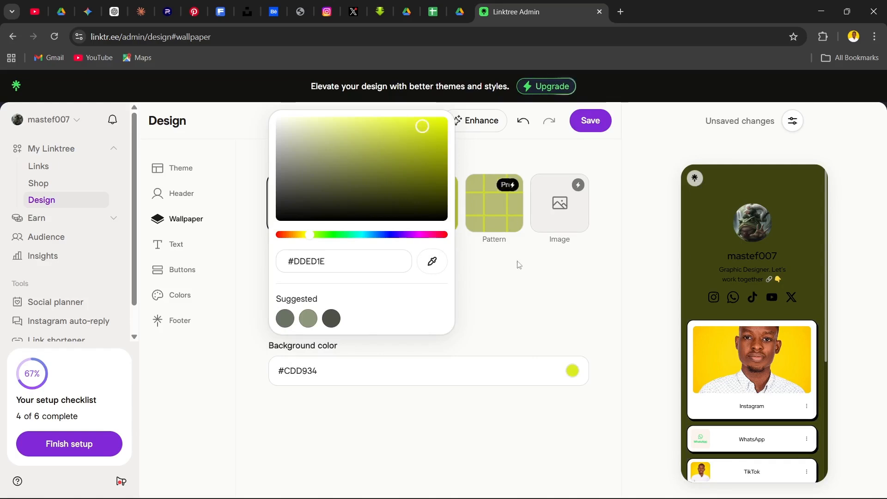
{"action": "left_click", "coordinate": [516, 291]}
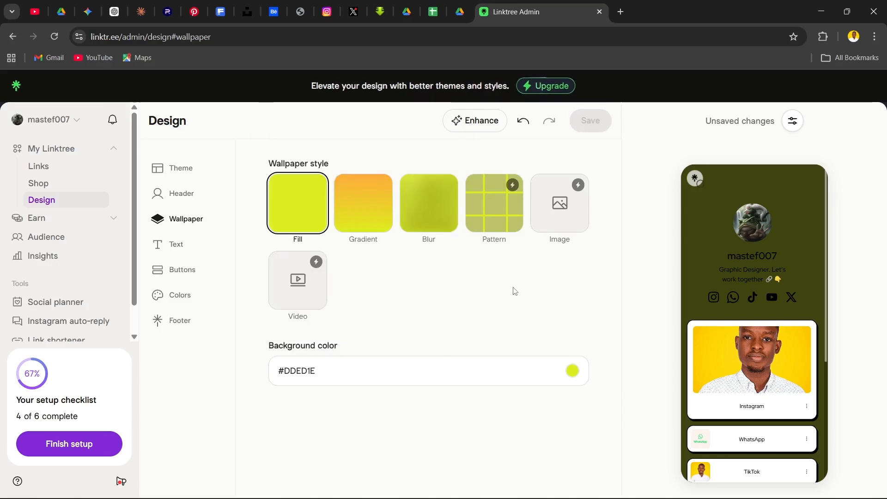
Browse the available page fonts in the Text design settings without changing the font
{"action": "left_click", "coordinate": [174, 251]}
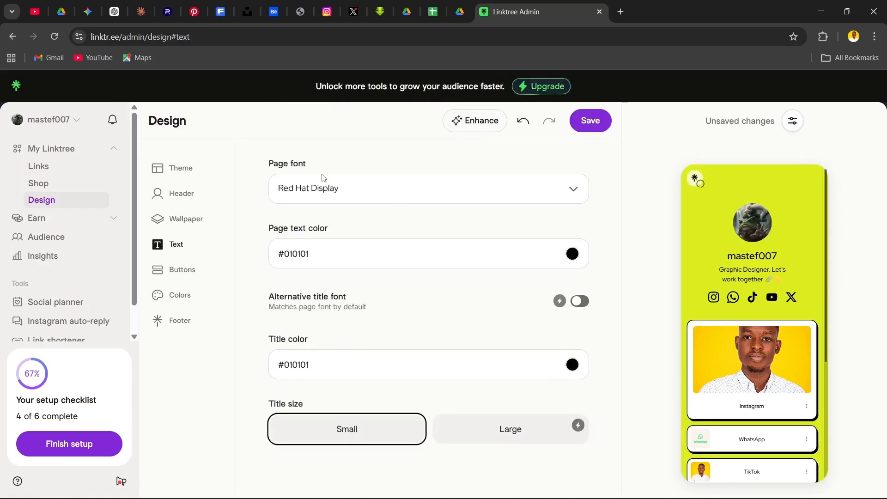
{"action": "left_click", "coordinate": [491, 196]}
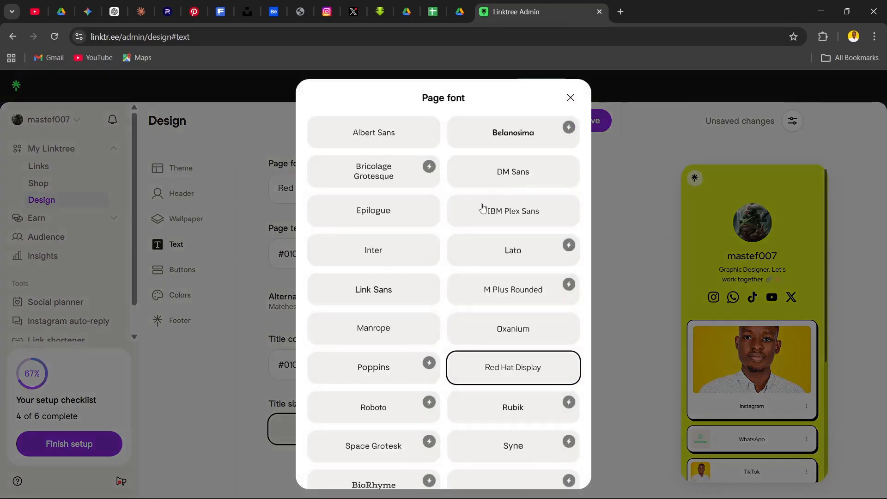
{"action": "scroll", "coordinate": [362, 251], "scroll_direction": "down", "scroll_amount": 4}
{"action": "scroll", "coordinate": [480, 291], "scroll_direction": "down", "scroll_amount": 5}
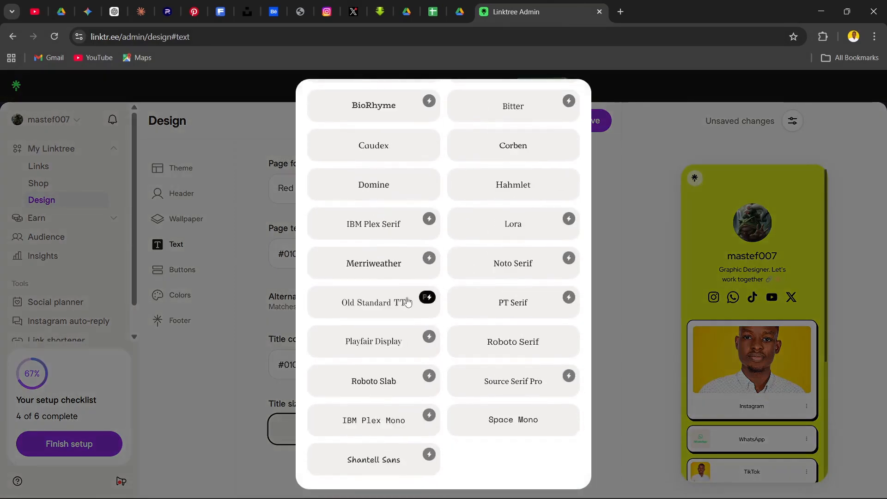
{"action": "scroll", "coordinate": [404, 263], "scroll_direction": "up", "scroll_amount": 9}
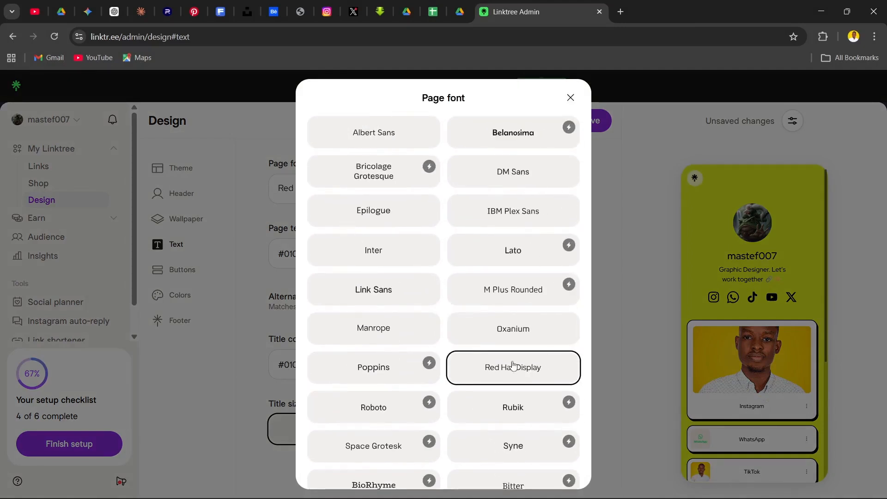
{"action": "left_click", "coordinate": [616, 251]}
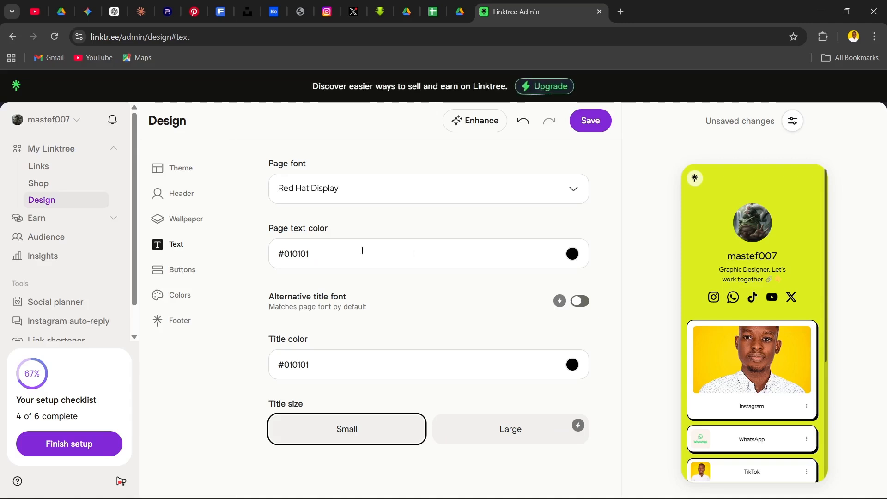
Set the page text color to red #F20606
{"action": "left_click", "coordinate": [573, 254]}
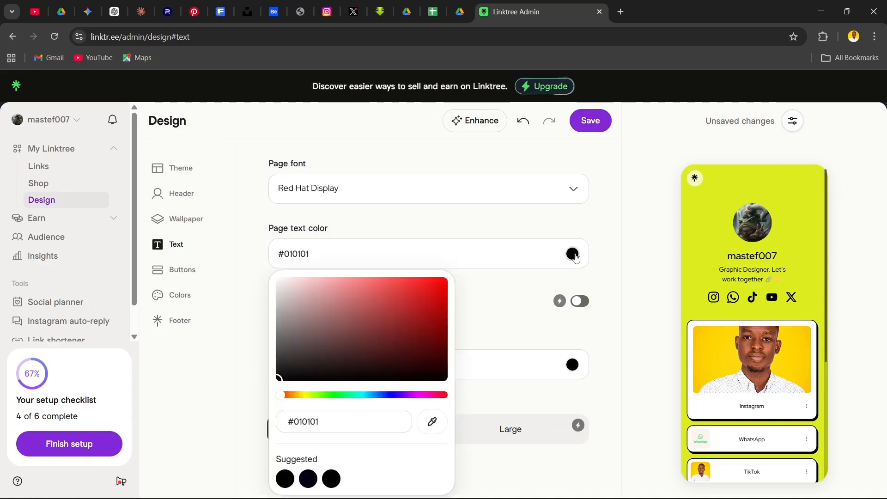
{"action": "left_click", "coordinate": [439, 285]}
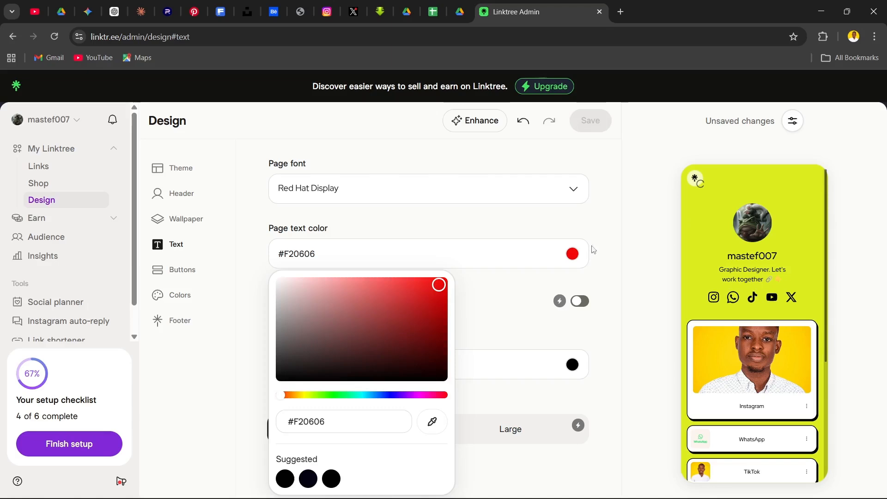
{"action": "left_click", "coordinate": [607, 239]}
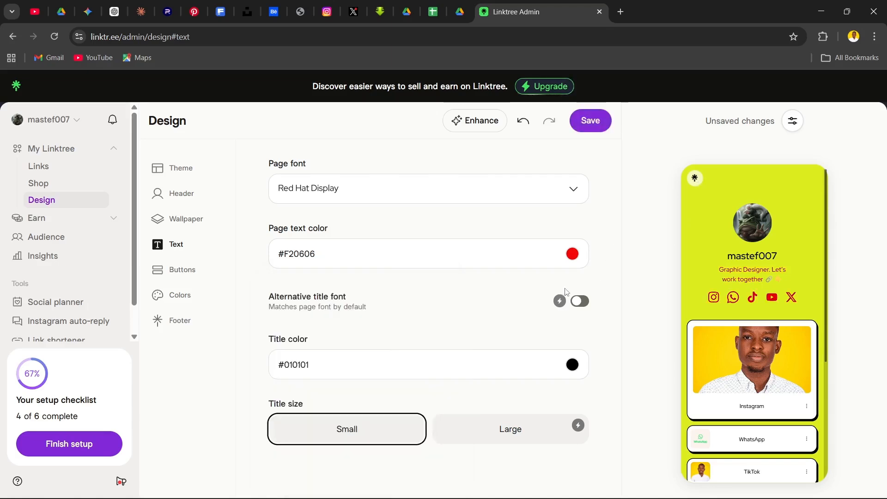
{"action": "scroll", "coordinate": [340, 244], "scroll_direction": "down", "scroll_amount": 1}
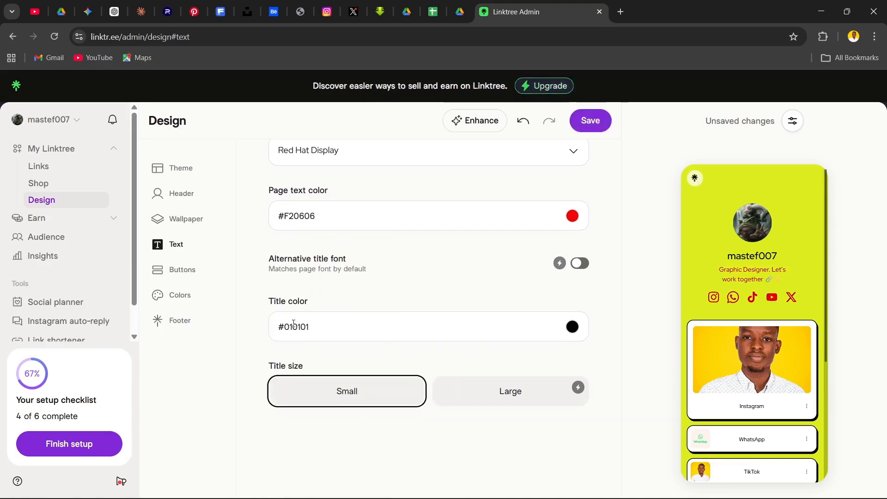
{"action": "scroll", "coordinate": [508, 333], "scroll_direction": "up", "scroll_amount": 1}
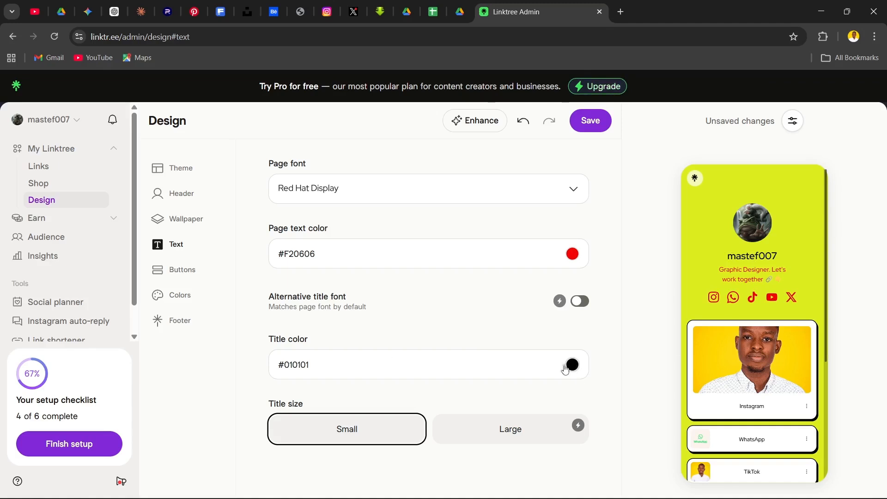
Try the Outline button style in the live preview and return the buttons to Solid
{"action": "left_click", "coordinate": [183, 273]}
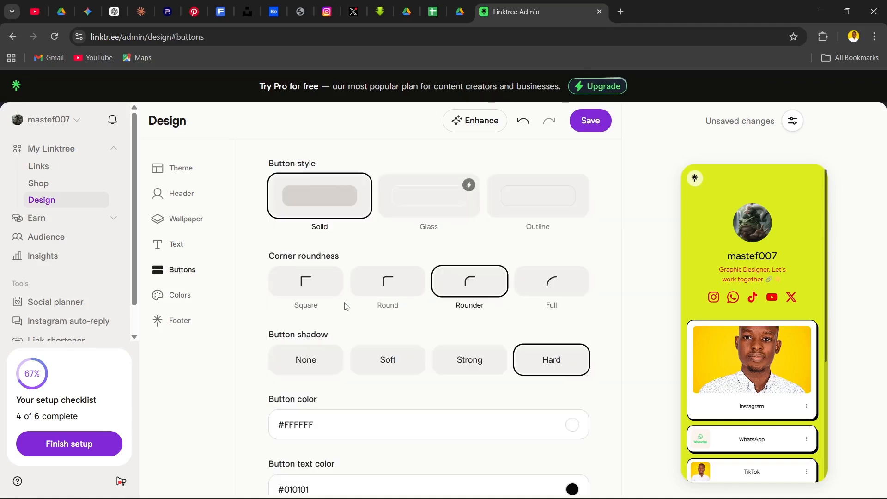
{"action": "scroll", "coordinate": [735, 275], "scroll_direction": "down", "scroll_amount": 4}
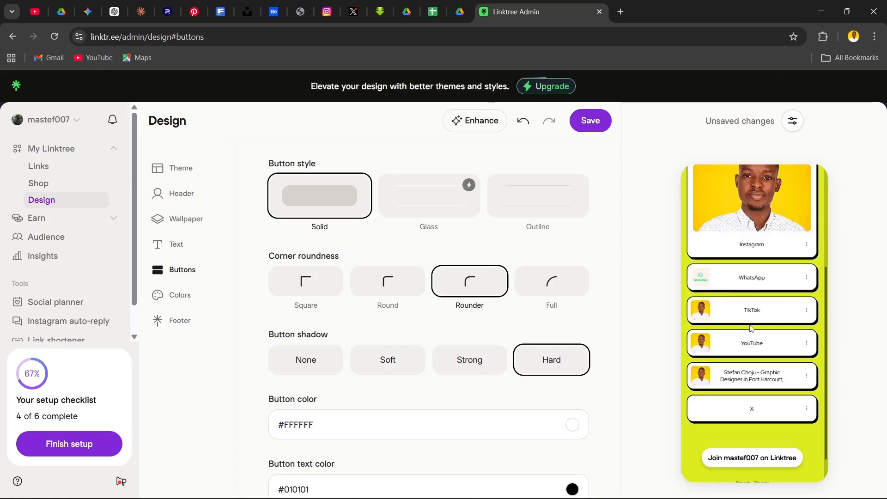
{"action": "scroll", "coordinate": [748, 290], "scroll_direction": "up", "scroll_amount": 1}
{"action": "scroll", "coordinate": [749, 291], "scroll_direction": "up", "scroll_amount": 1}
{"action": "scroll", "coordinate": [750, 291], "scroll_direction": "down", "scroll_amount": 1}
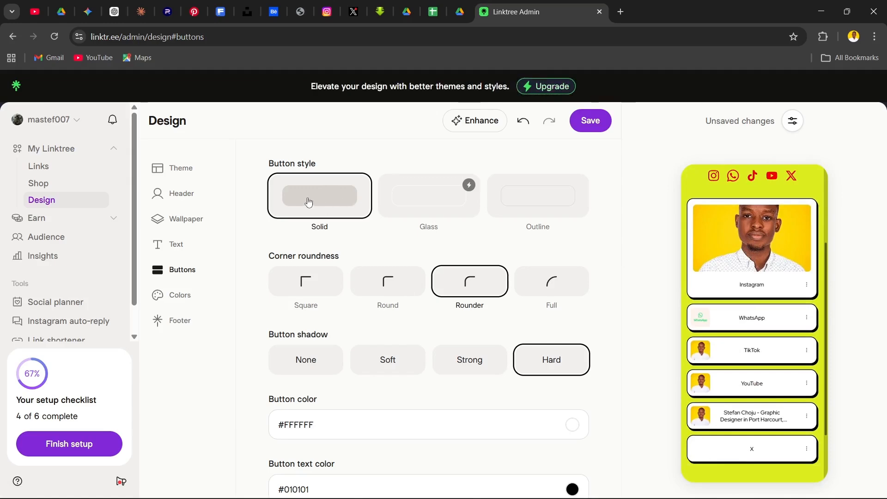
{"action": "left_click", "coordinate": [537, 197]}
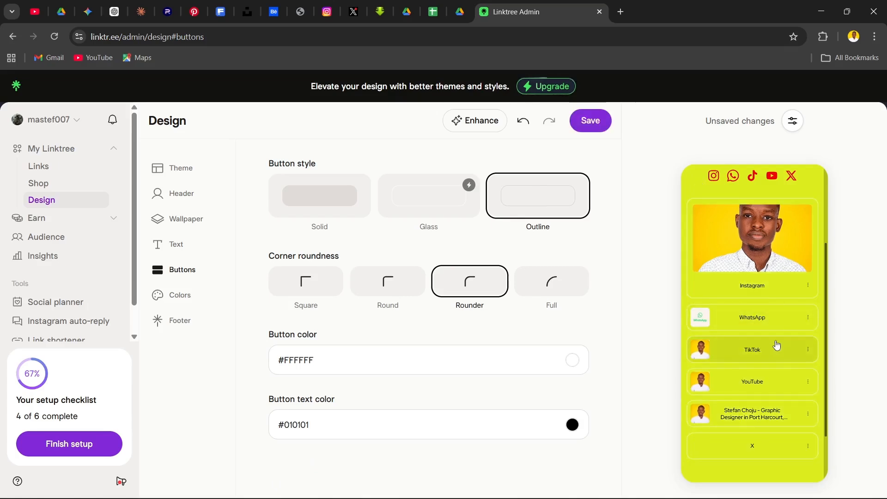
{"action": "left_click", "coordinate": [349, 199]}
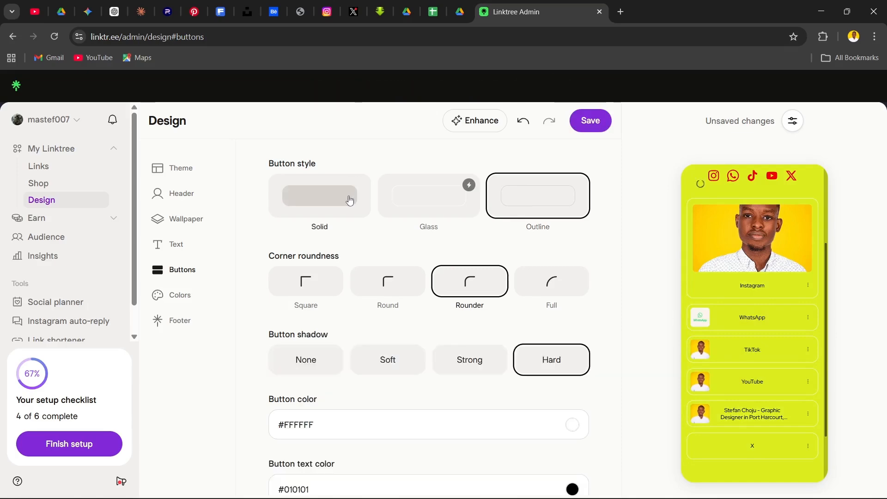
Try the Square, Round and Rounder button corners, and set the corner roundness to Full
{"action": "left_click", "coordinate": [337, 289]}
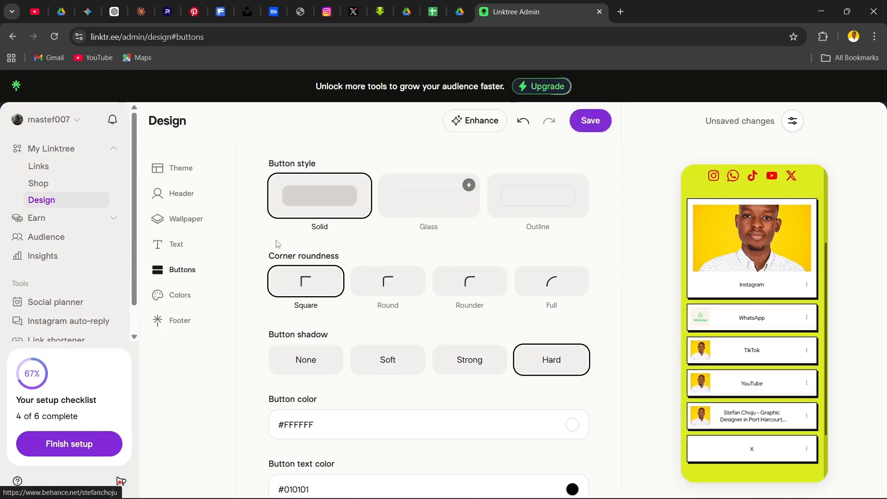
{"action": "left_click", "coordinate": [394, 286]}
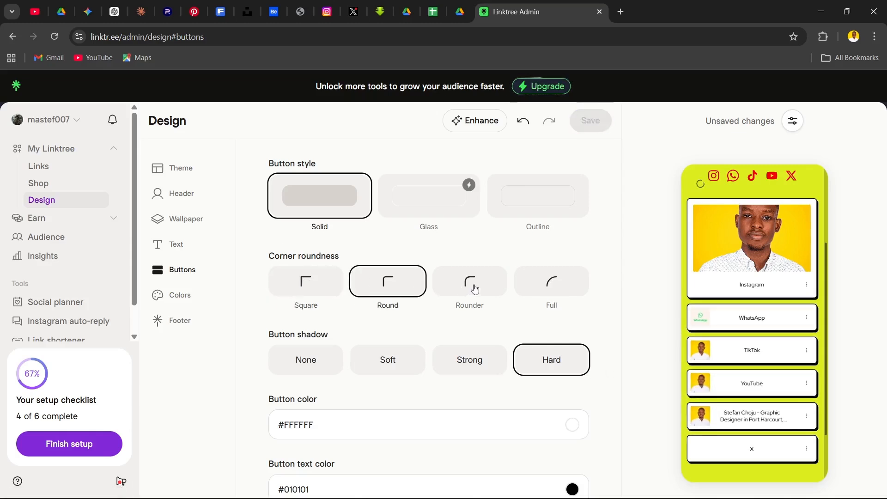
{"action": "left_click", "coordinate": [476, 288]}
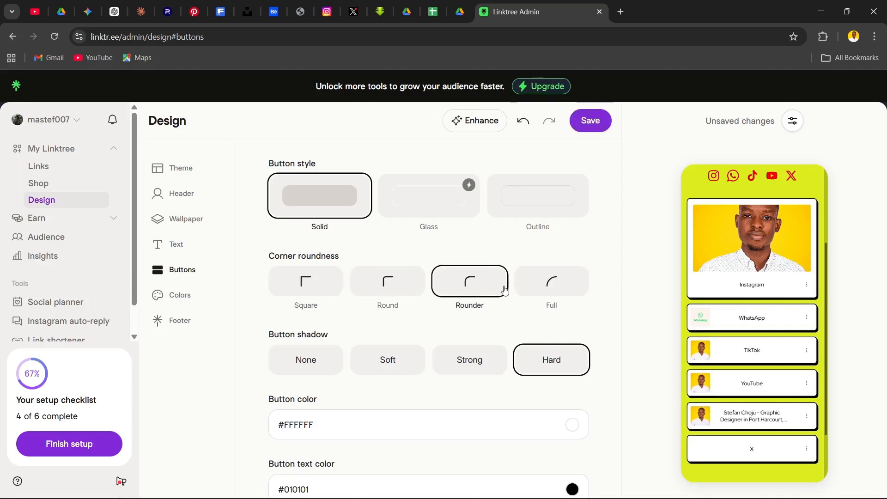
{"action": "left_click", "coordinate": [551, 286]}
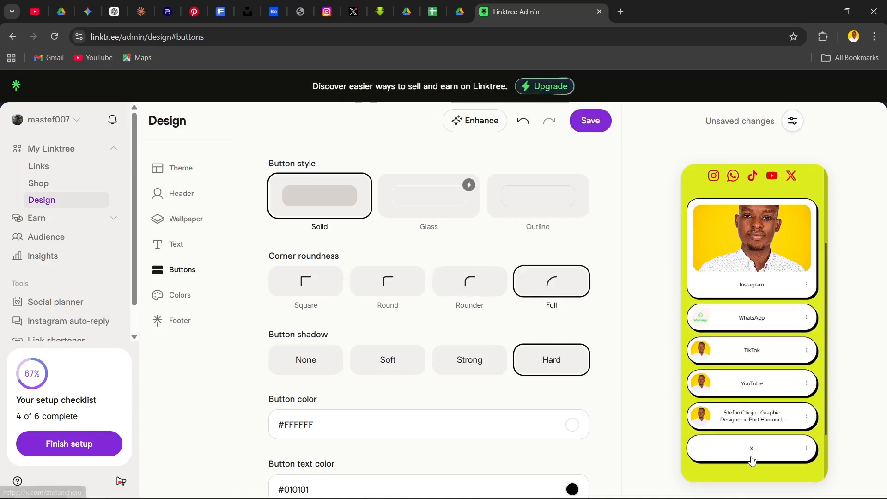
Set the button color to red #FF0000 and the button text color to white #FFFFFF
{"action": "scroll", "coordinate": [264, 327], "scroll_direction": "down", "scroll_amount": 4}
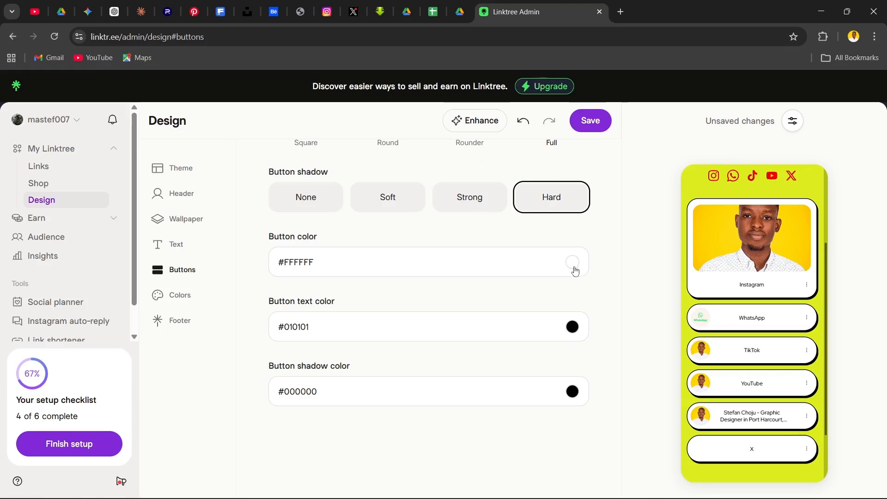
{"action": "left_click", "coordinate": [572, 264]}
{"action": "left_click_drag", "start_coordinate": [365, 143], "coordinate": [499, 83]}
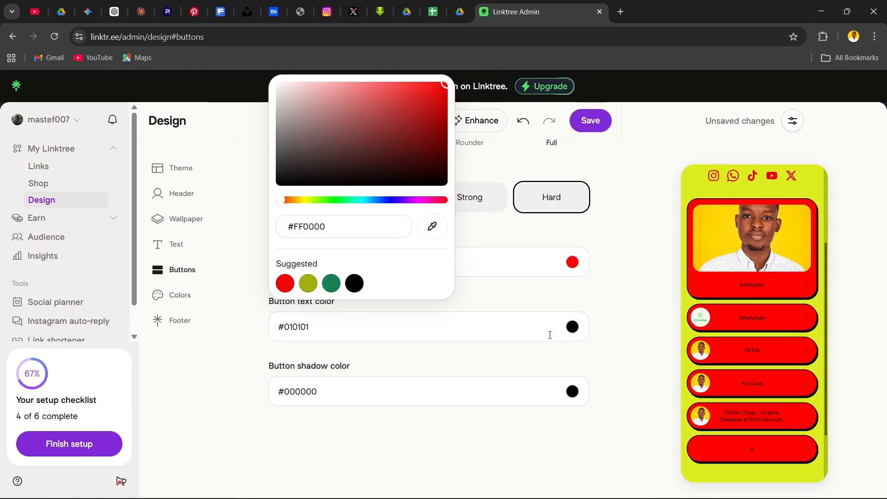
{"action": "left_click", "coordinate": [572, 327]}
{"action": "left_click_drag", "start_coordinate": [307, 165], "coordinate": [276, 82]}
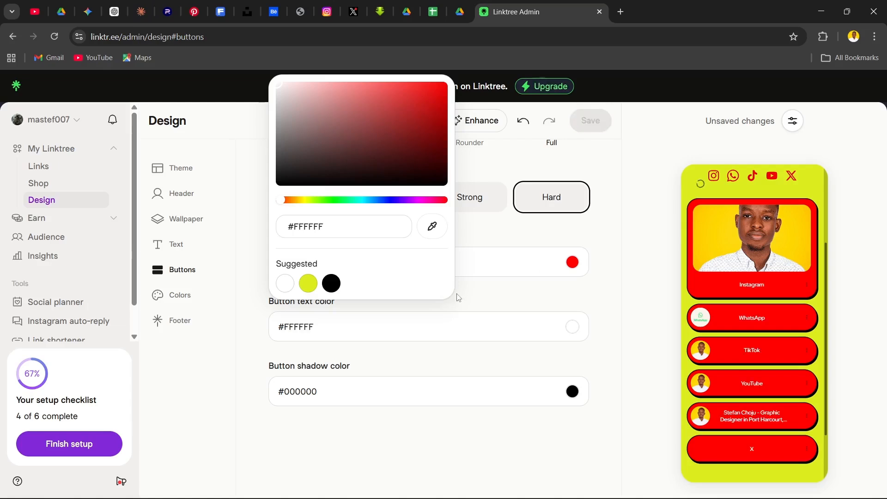
{"action": "left_click", "coordinate": [338, 441]}
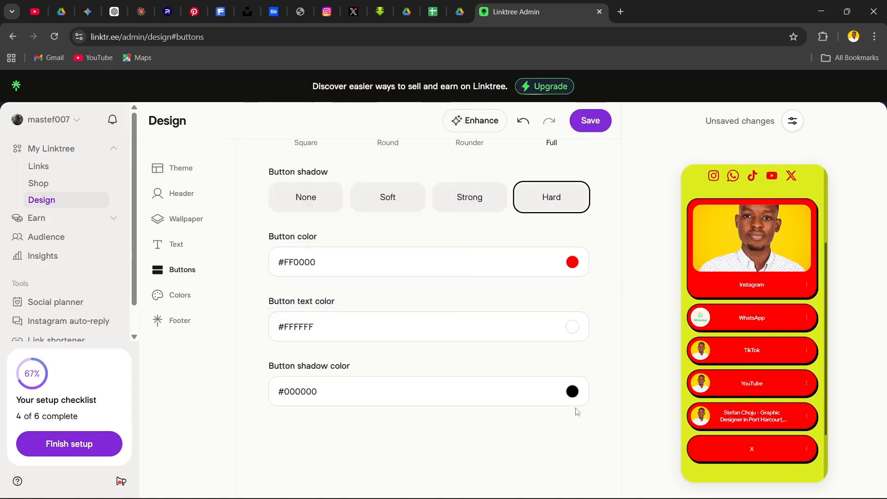
Set the button shadow color to white #FFFFFF
{"action": "left_click", "coordinate": [572, 391]}
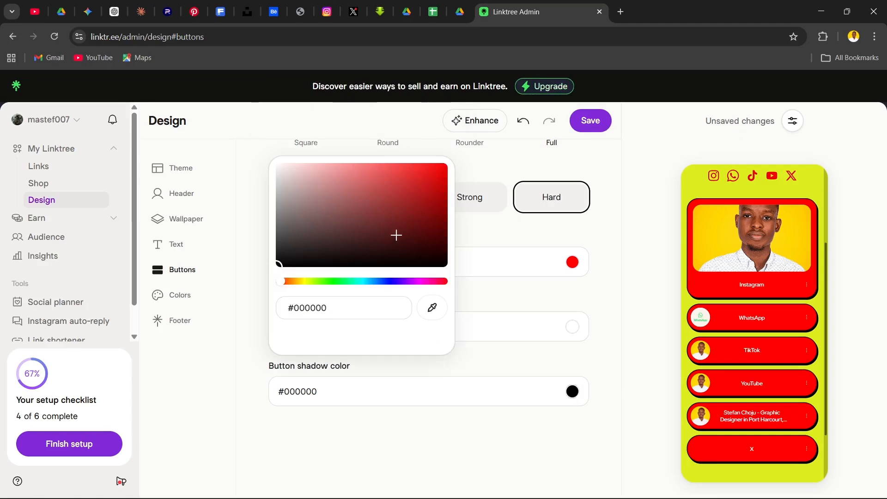
{"action": "left_click_drag", "start_coordinate": [355, 238], "coordinate": [174, 79]}
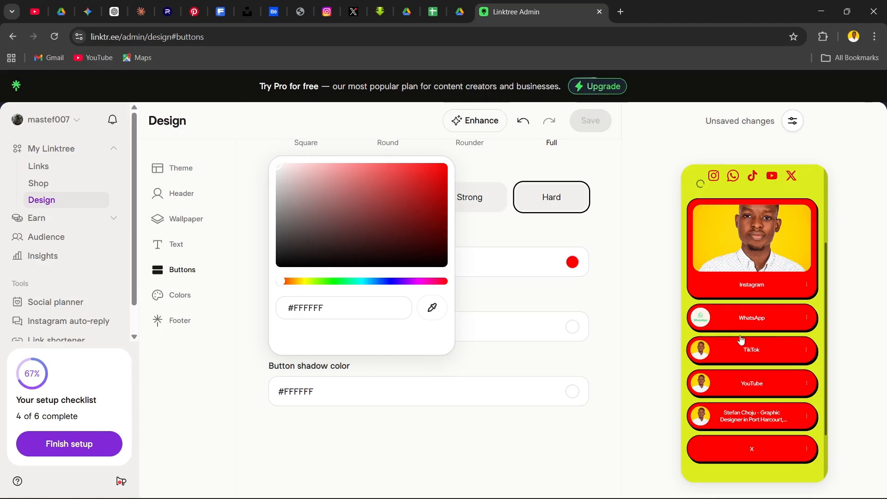
{"action": "left_click", "coordinate": [507, 444]}
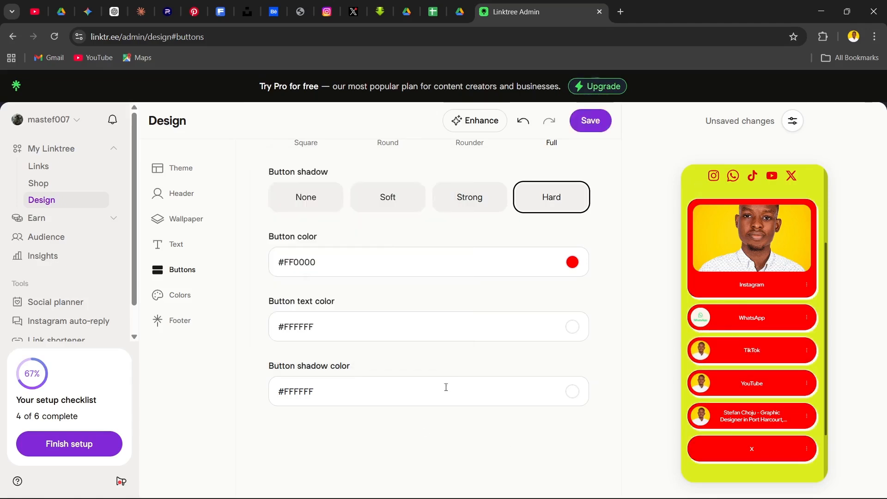
{"action": "scroll", "coordinate": [409, 328], "scroll_direction": "up", "scroll_amount": 3}
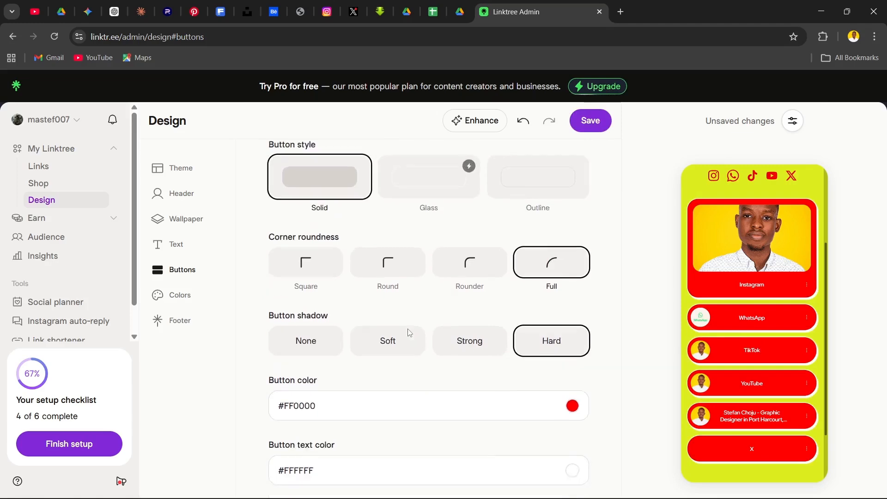
{"action": "scroll", "coordinate": [408, 331], "scroll_direction": "down", "scroll_amount": 3}
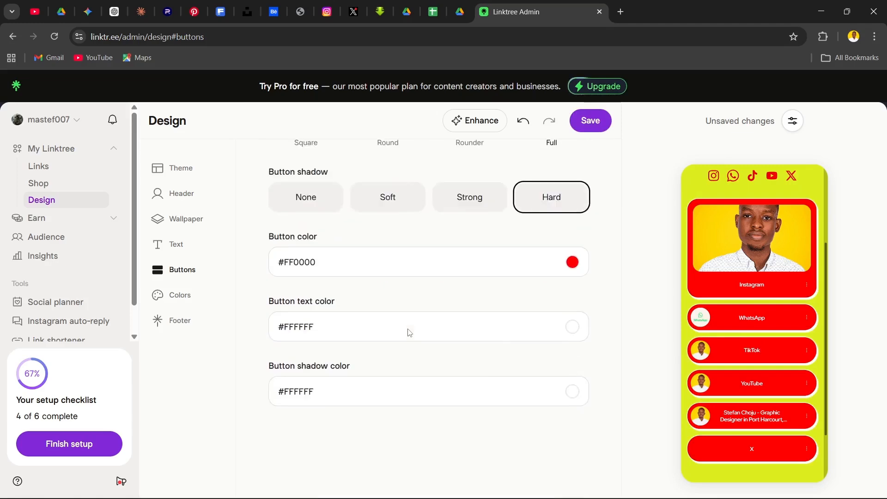
Examine the Colors design settings for background, buttons, shadows and text, and check the page in the live preview
{"action": "left_click", "coordinate": [183, 302]}
{"action": "scroll", "coordinate": [425, 300], "scroll_direction": "down", "scroll_amount": 3}
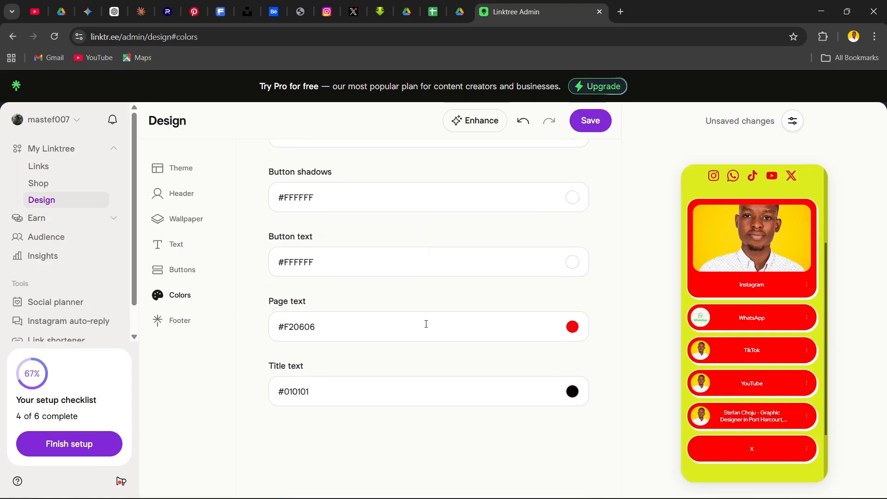
{"action": "scroll", "coordinate": [447, 381], "scroll_direction": "up", "scroll_amount": 3}
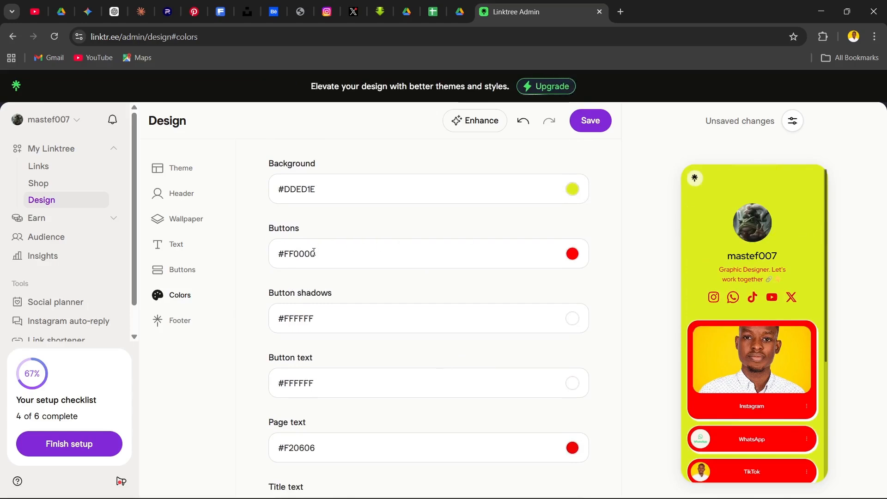
{"action": "scroll", "coordinate": [398, 301], "scroll_direction": "down", "scroll_amount": 1}
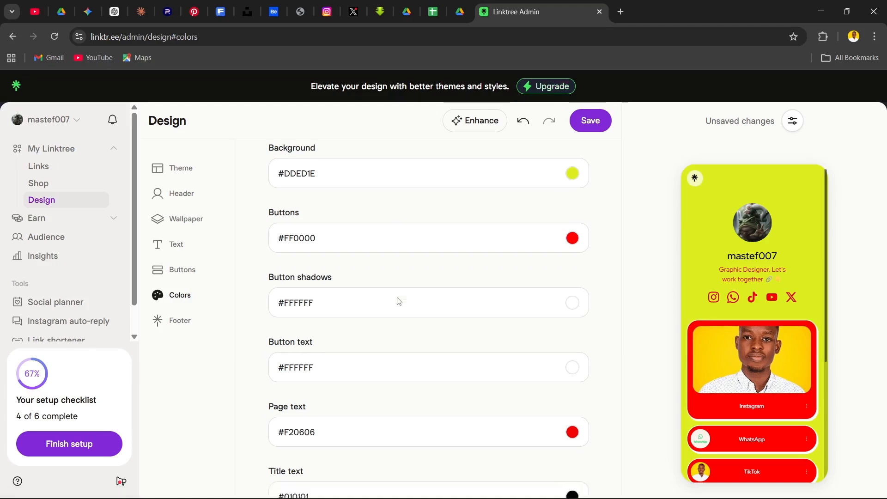
{"action": "scroll", "coordinate": [398, 301], "scroll_direction": "down", "scroll_amount": 1}
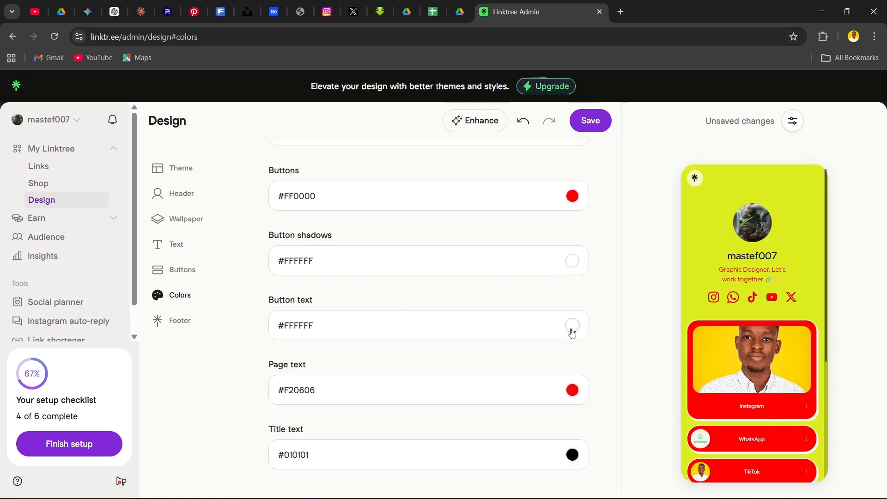
{"action": "scroll", "coordinate": [553, 346], "scroll_direction": "down", "scroll_amount": 2}
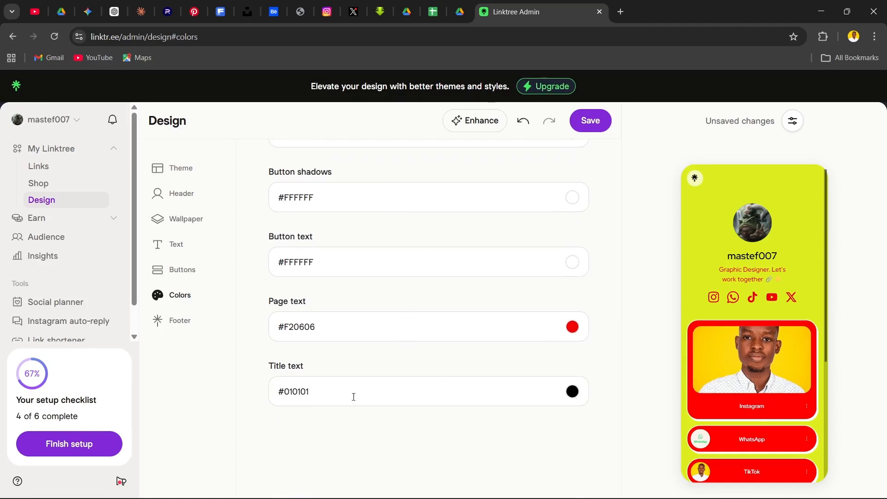
{"action": "scroll", "coordinate": [790, 303], "scroll_direction": "down", "scroll_amount": 5}
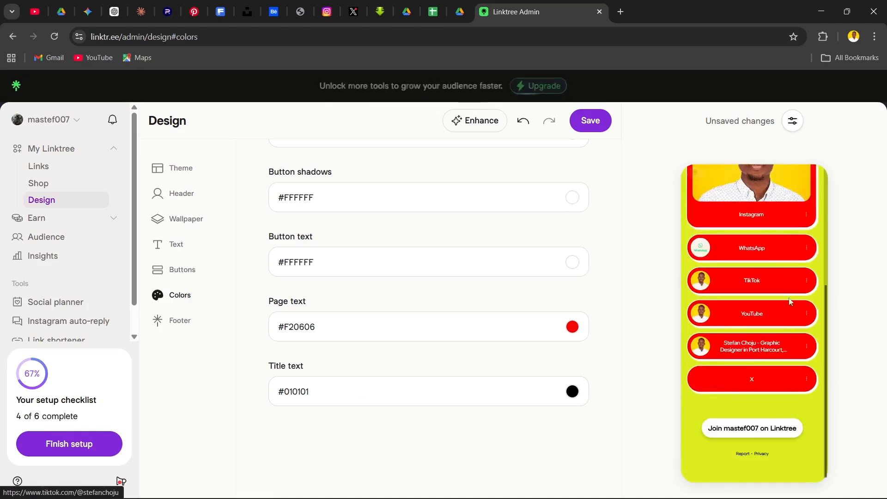
{"action": "scroll", "coordinate": [779, 303], "scroll_direction": "up", "scroll_amount": 5}
{"action": "scroll", "coordinate": [353, 297], "scroll_direction": "up", "scroll_amount": 4}
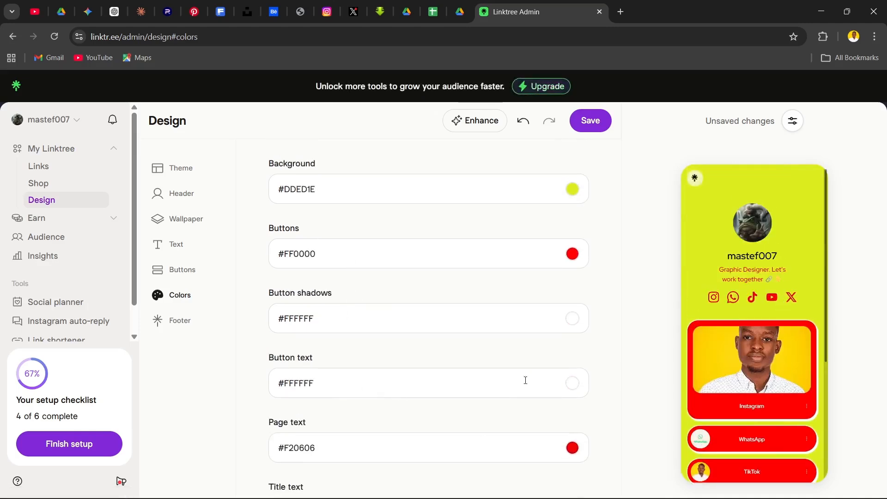
Open the Footer design settings and check the option for hiding the Linktree footer
{"action": "left_click", "coordinate": [189, 326]}
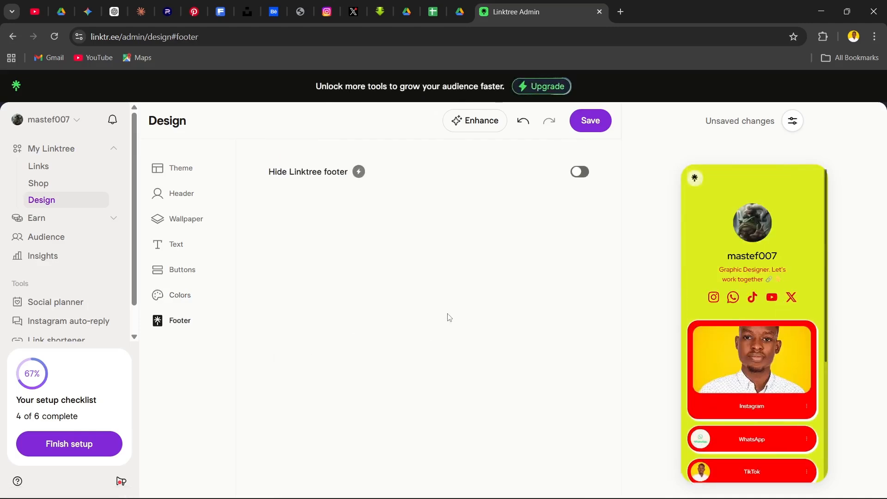
{"action": "scroll", "coordinate": [751, 415], "scroll_direction": "down", "scroll_amount": 5}
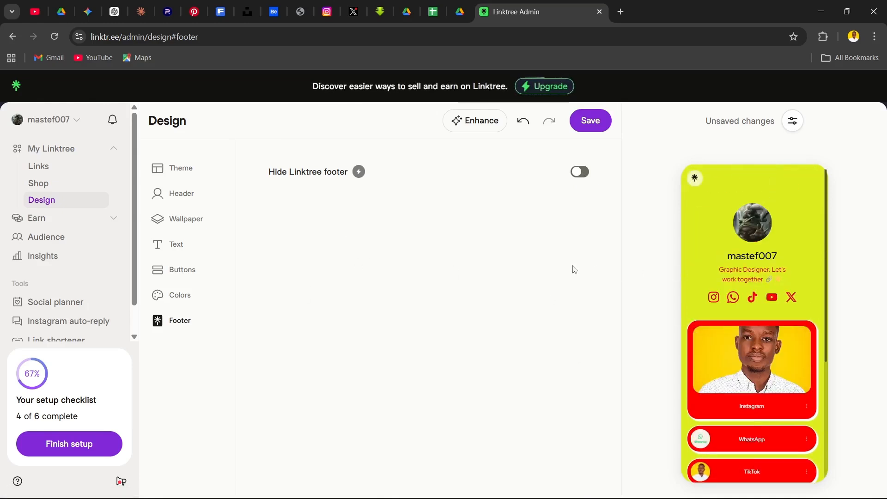
Start the Customize your design task from the setup checklist, accept leaving the page, and look over the Header settings
{"action": "left_click", "coordinate": [55, 444]}
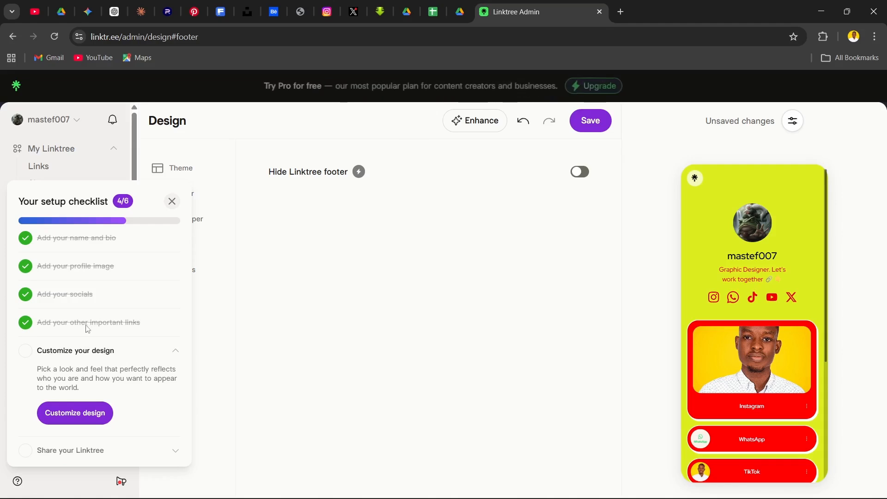
{"action": "left_click", "coordinate": [22, 356]}
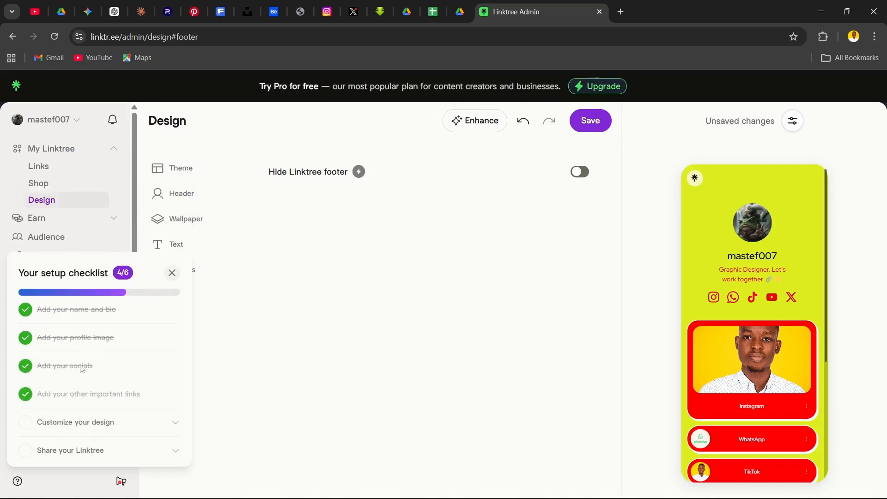
{"action": "left_click", "coordinate": [24, 423]}
{"action": "left_click", "coordinate": [98, 416]}
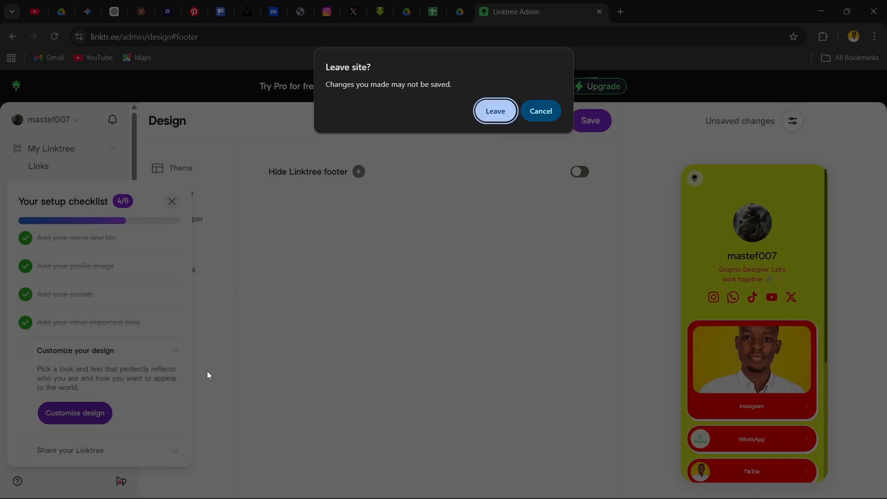
{"action": "left_click", "coordinate": [496, 113]}
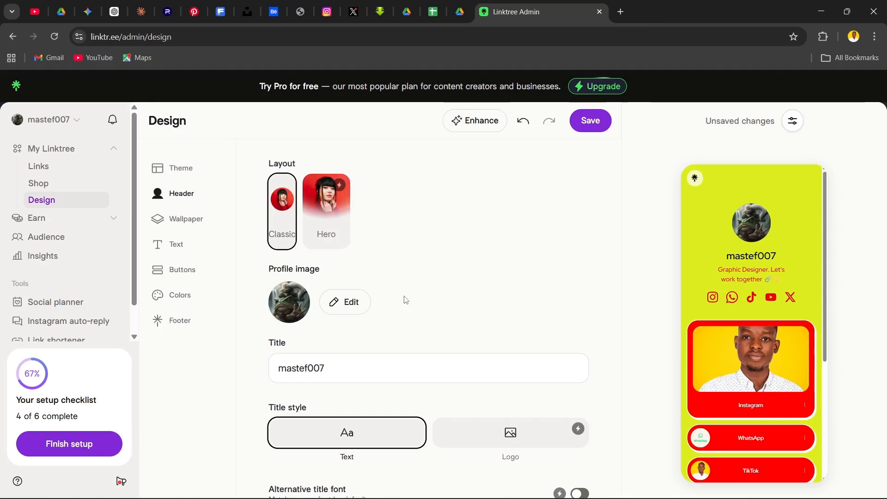
{"action": "scroll", "coordinate": [411, 359], "scroll_direction": "down", "scroll_amount": 3}
{"action": "scroll", "coordinate": [380, 359], "scroll_direction": "up", "scroll_amount": 2}
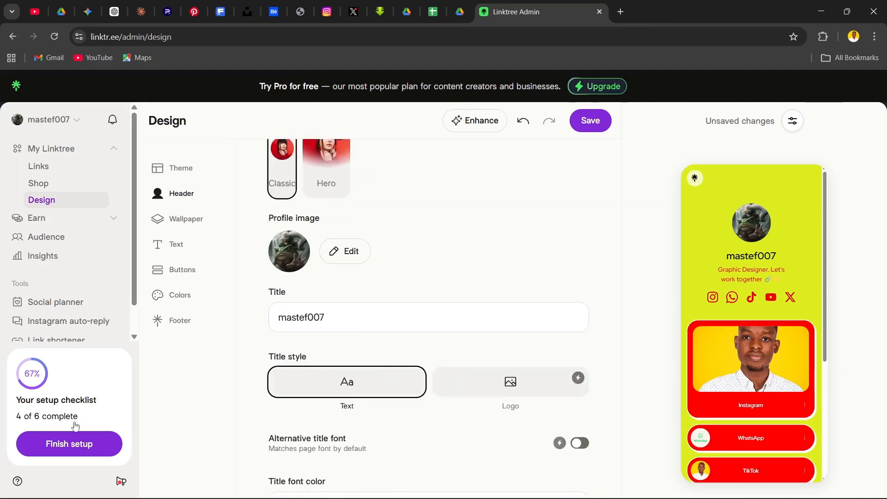
Launch Customize design from the setup checklist again, leave the current page, and review the title options in the Header settings
{"action": "left_click", "coordinate": [65, 441]}
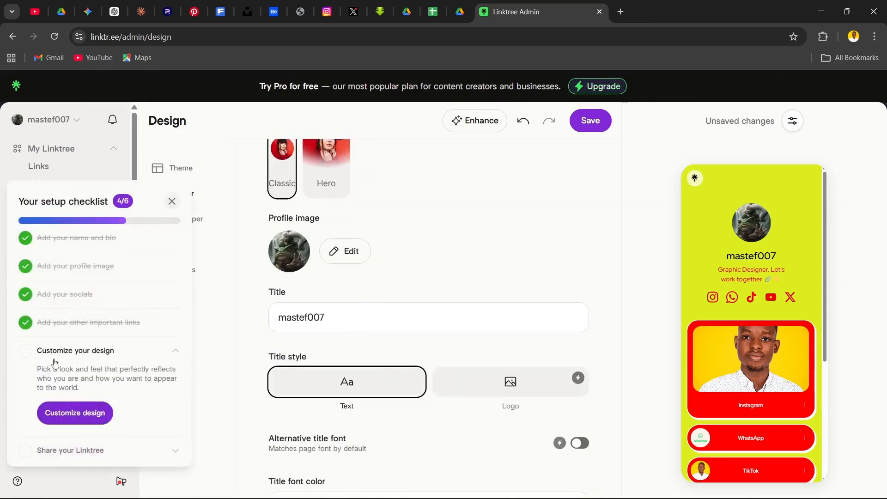
{"action": "left_click", "coordinate": [78, 413]}
{"action": "left_click", "coordinate": [492, 121]}
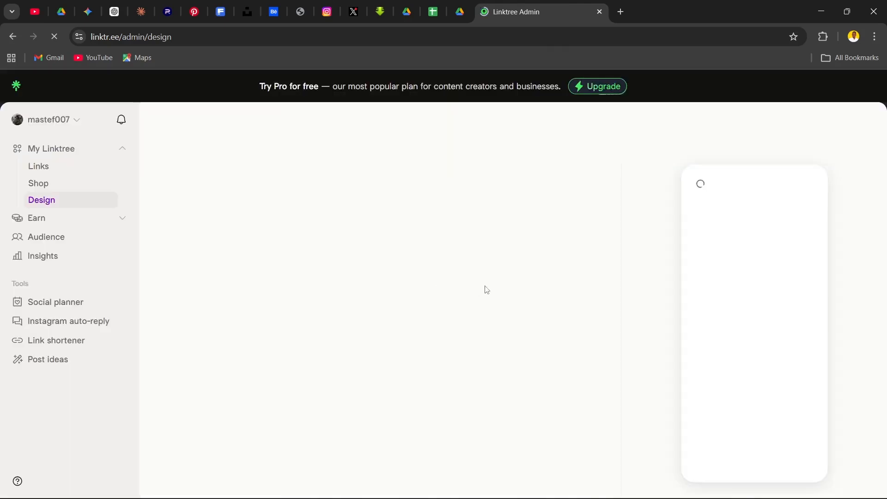
{"action": "scroll", "coordinate": [387, 301], "scroll_direction": "down", "scroll_amount": 1}
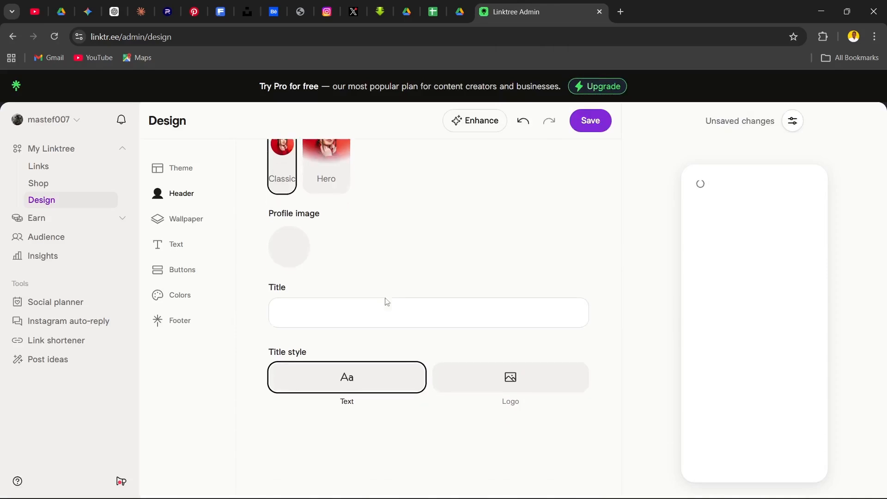
{"action": "scroll", "coordinate": [397, 324], "scroll_direction": "down", "scroll_amount": 3}
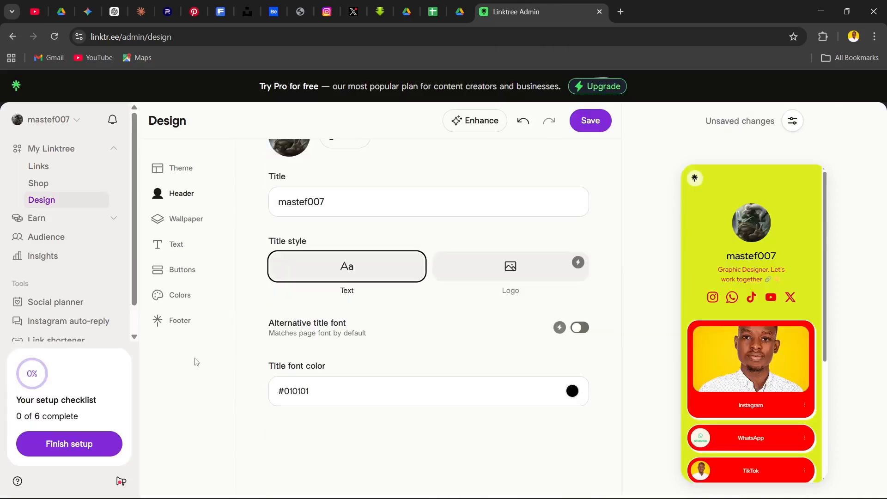
Check the remaining setup checklist tasks, close the checklist, and return to the start of the Header settings
{"action": "left_click", "coordinate": [98, 444]}
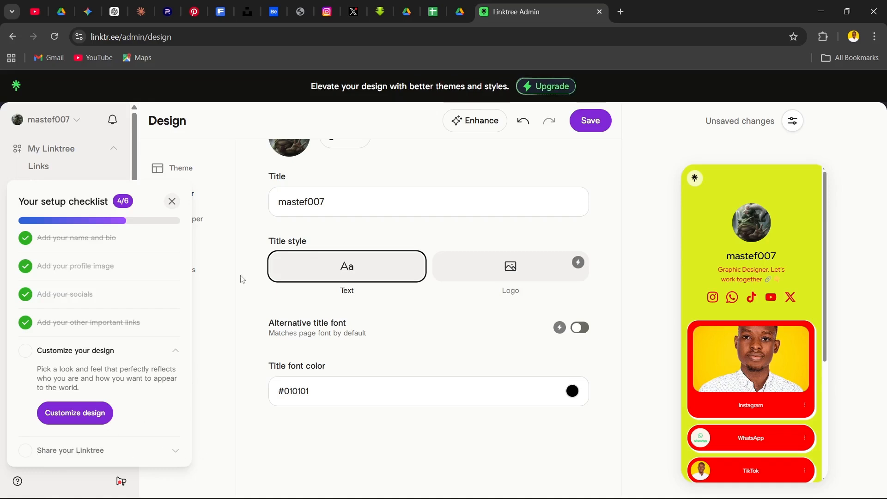
{"action": "left_click", "coordinate": [170, 201]}
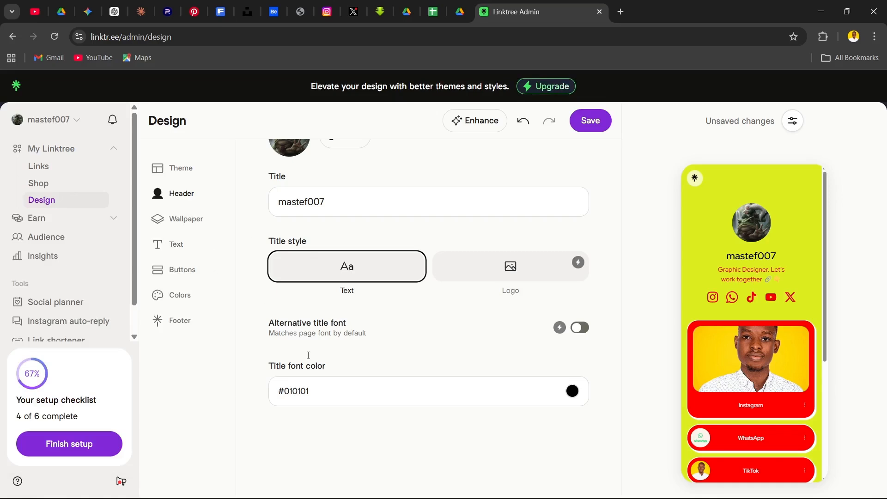
{"action": "scroll", "coordinate": [373, 424], "scroll_direction": "up", "scroll_amount": 4}
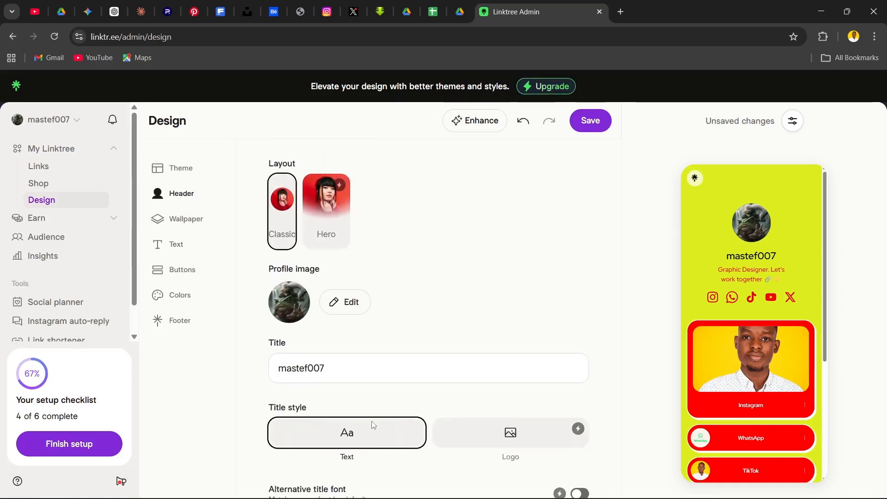
Switch to the X profile, open its Linktree link, and examine the live page's bio, social icons and link buttons
{"action": "left_click", "coordinate": [354, 17]}
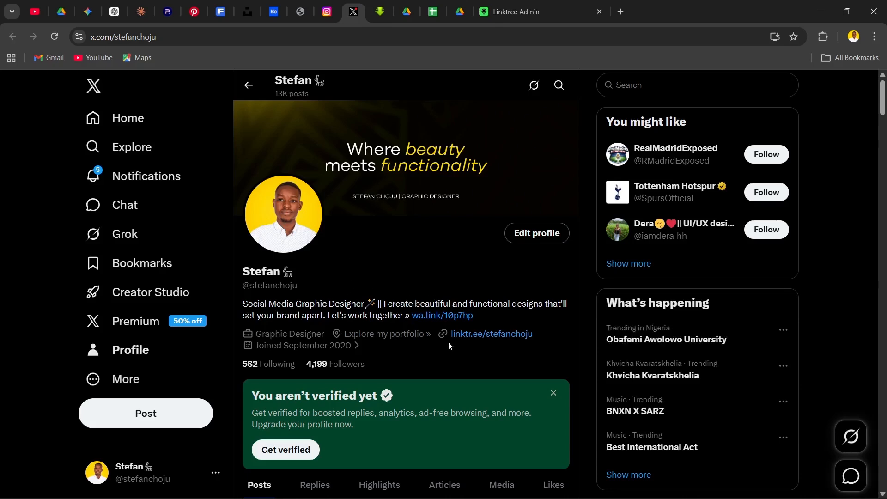
{"action": "left_click", "coordinate": [481, 333]}
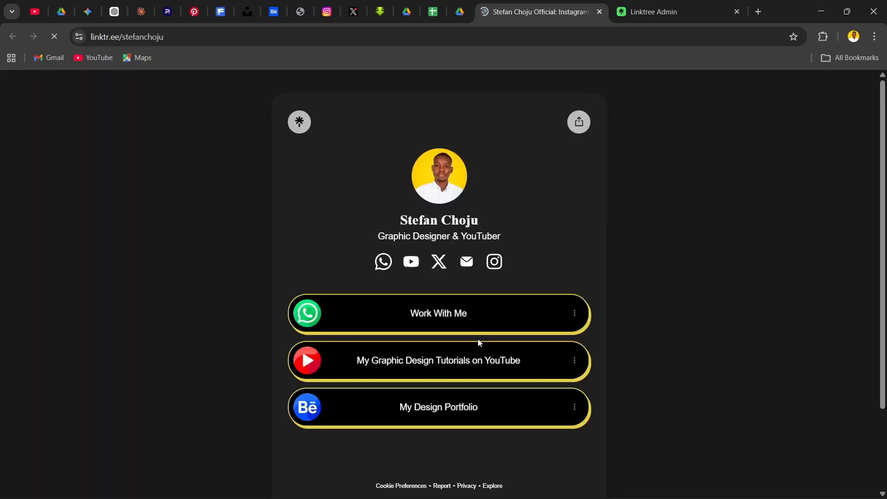
{"action": "scroll", "coordinate": [454, 336], "scroll_direction": "down", "scroll_amount": 3}
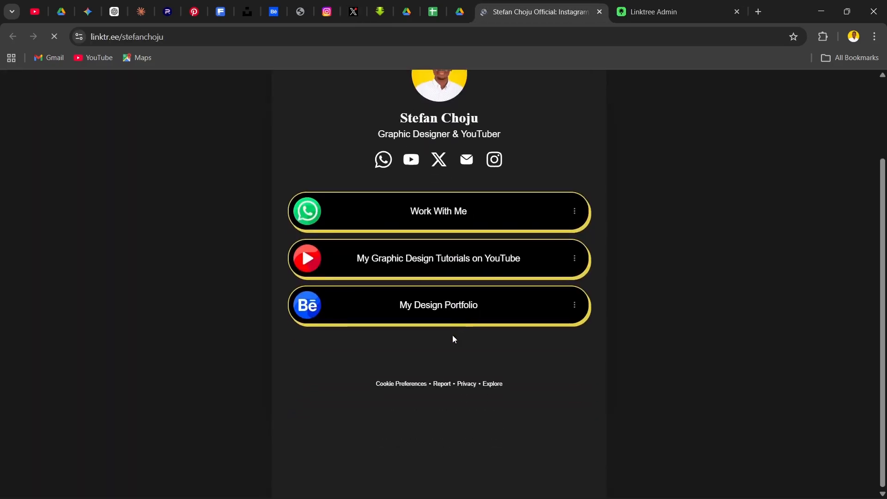
{"action": "scroll", "coordinate": [453, 337], "scroll_direction": "up", "scroll_amount": 3}
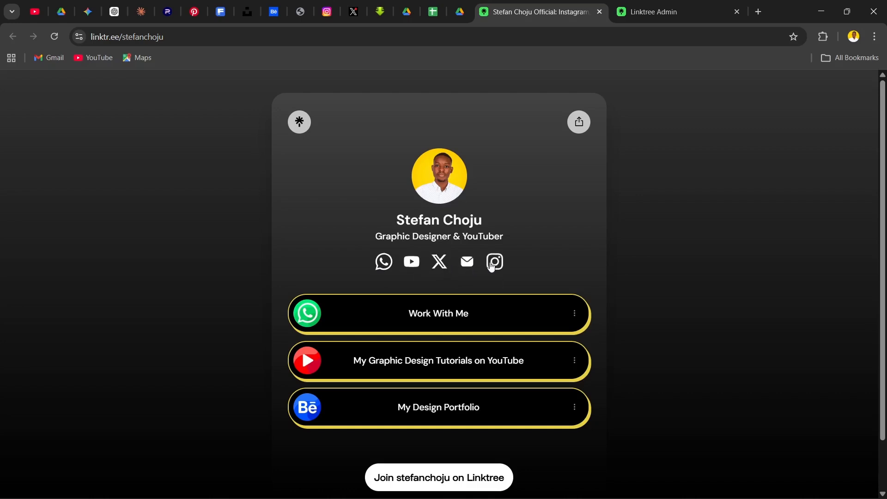
{"action": "scroll", "coordinate": [356, 247], "scroll_direction": "down", "scroll_amount": 2}
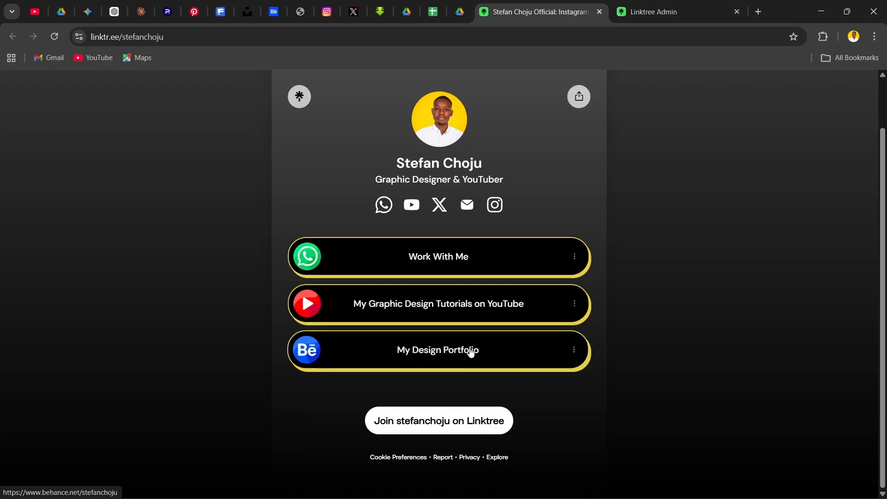
{"action": "scroll", "coordinate": [470, 353], "scroll_direction": "up", "scroll_amount": 2}
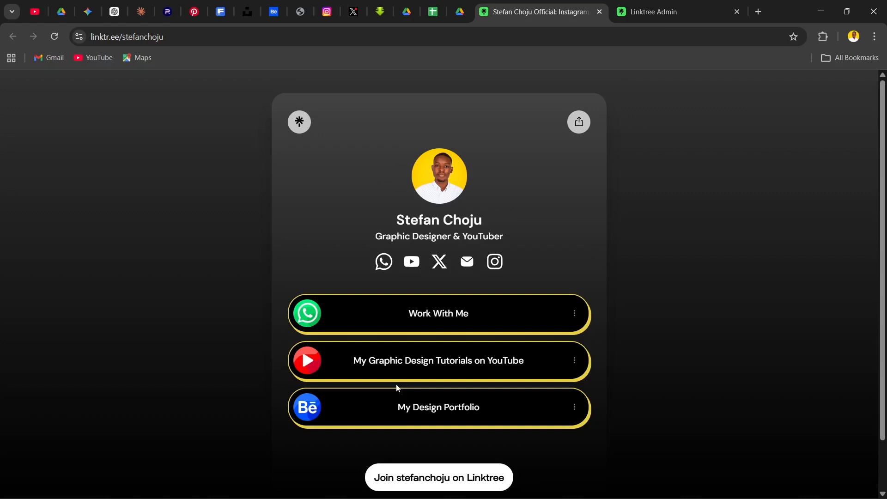
{"action": "scroll", "coordinate": [652, 306], "scroll_direction": "down", "scroll_amount": 2}
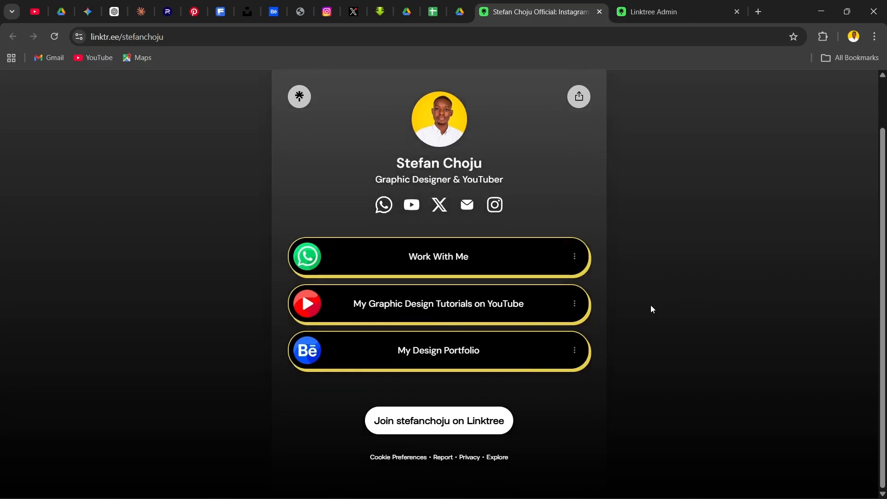
{"action": "scroll", "coordinate": [651, 306], "scroll_direction": "up", "scroll_amount": 2}
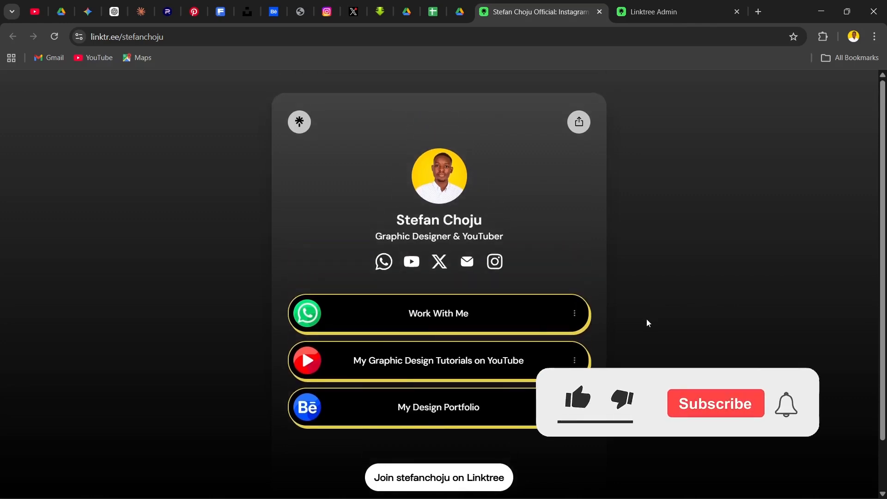